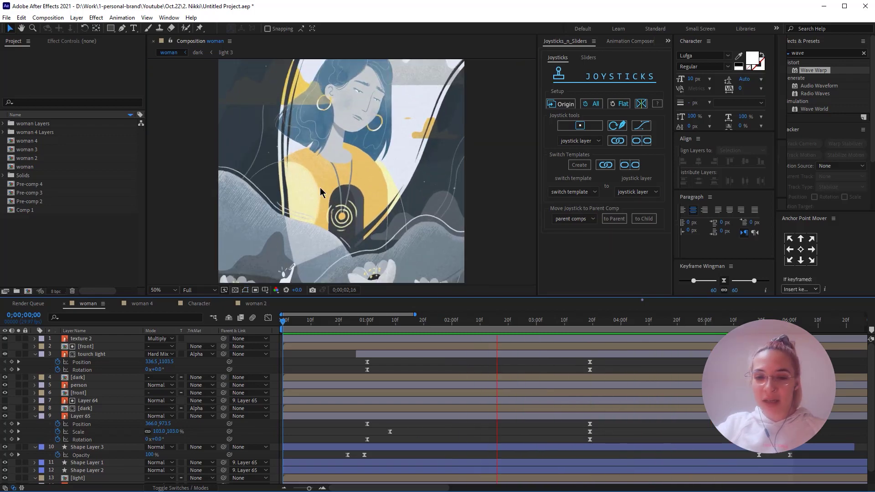
- Isolate the texture, front, dark and Layer 64 layers of the woman 4 composition one at a time to examine each
{"action": "key", "text": "comma"}
{"action": "key", "text": "comma"}
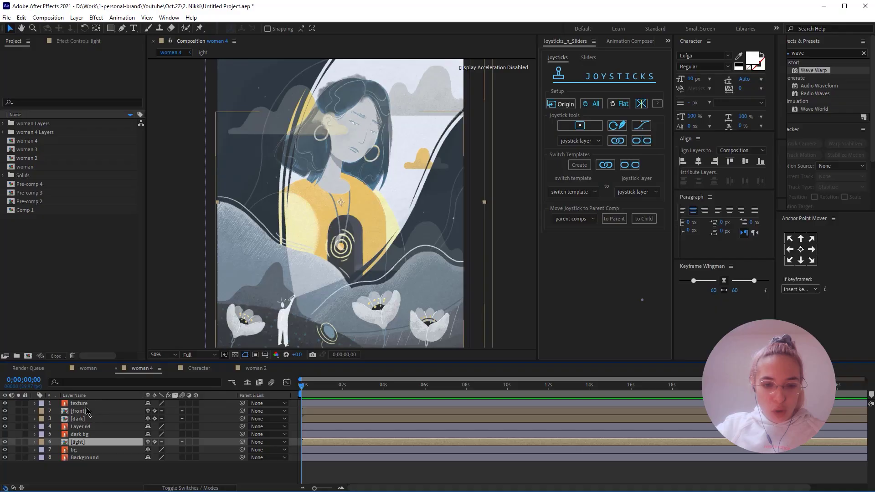
{"action": "left_click", "coordinate": [54, 403]}
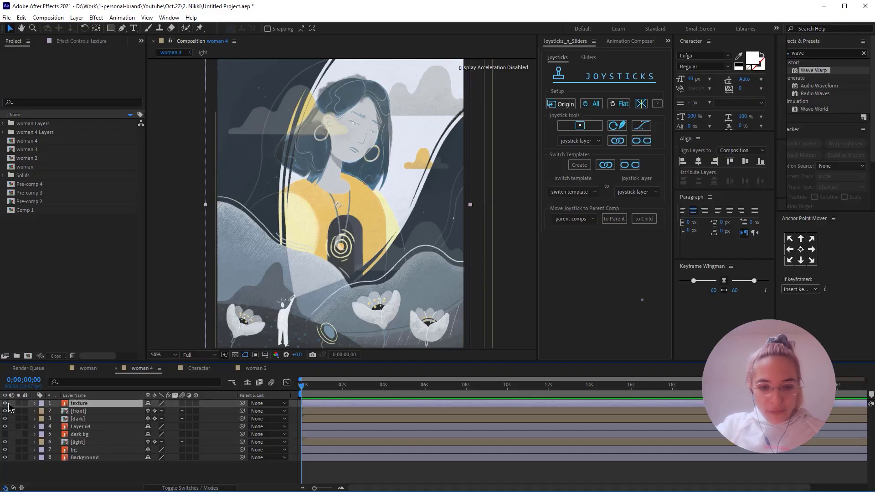
{"action": "left_click", "coordinate": [19, 403]}
{"action": "left_click", "coordinate": [19, 403]}
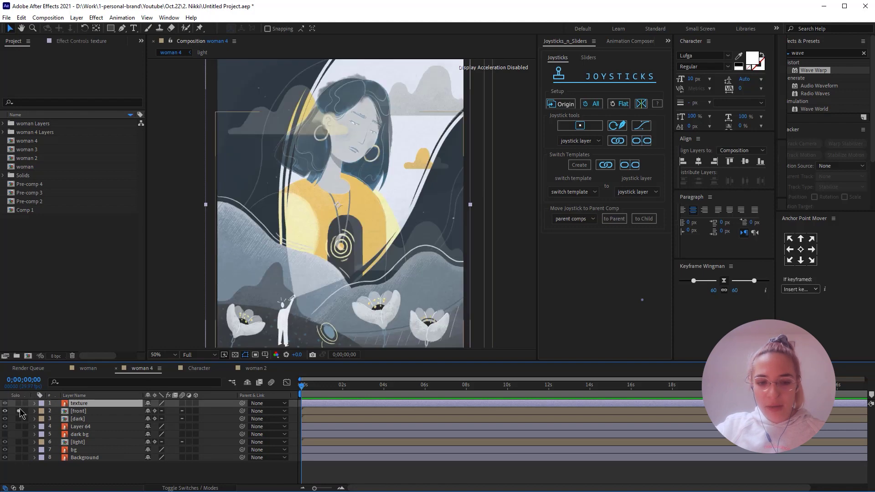
{"action": "left_click", "coordinate": [18, 410]}
{"action": "left_click", "coordinate": [18, 411]}
{"action": "left_click", "coordinate": [18, 419]}
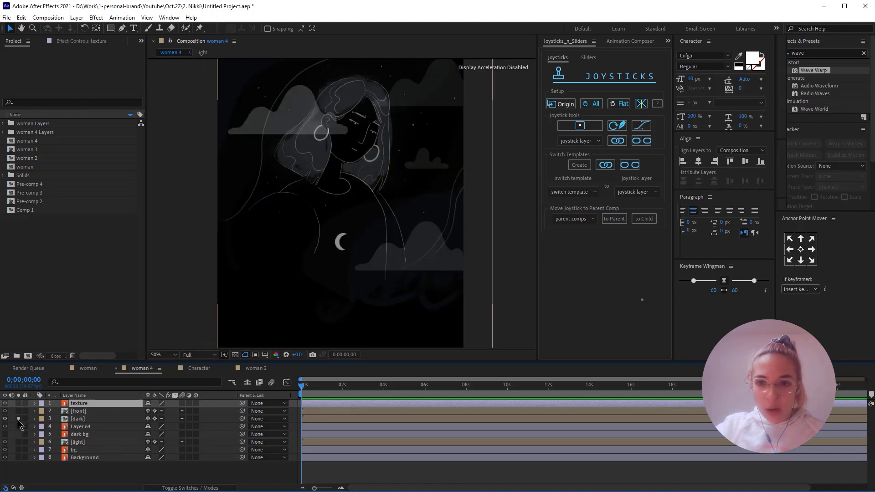
{"action": "left_click", "coordinate": [18, 419]}
{"action": "left_click", "coordinate": [19, 427]}
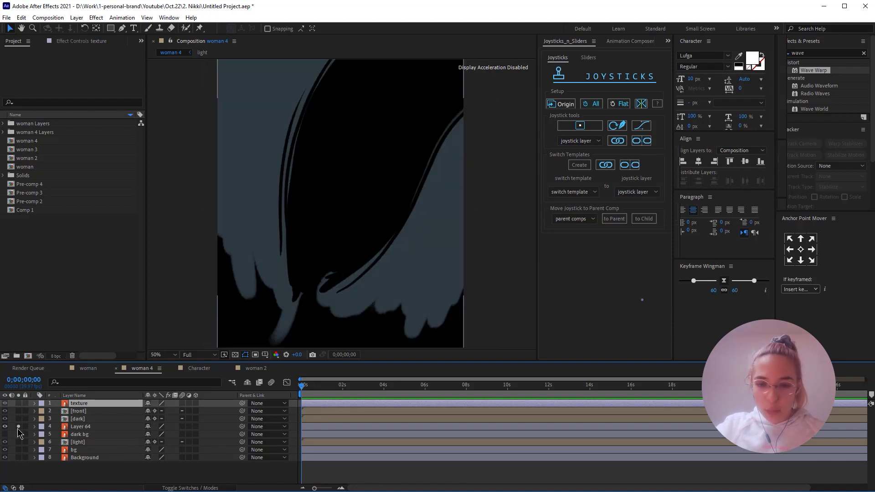
{"action": "left_click", "coordinate": [19, 427]}
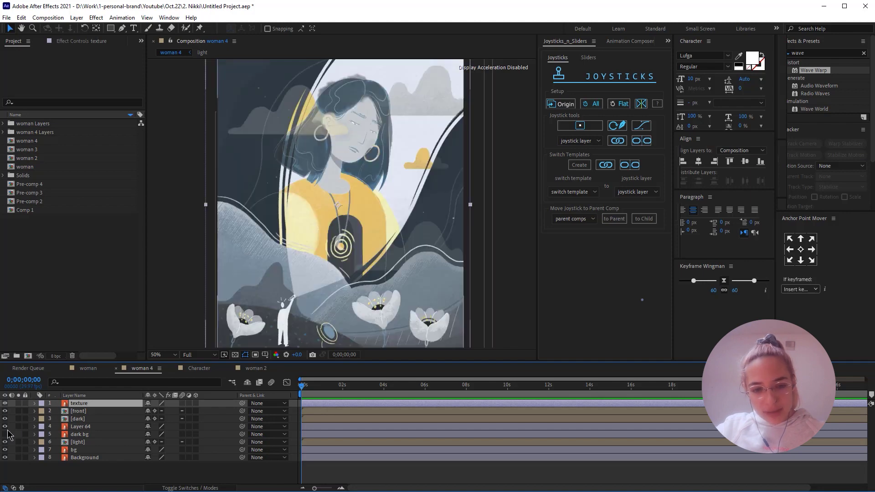
- Hide and reshow Layer 64, and solo the bg and light layers to examine what each contributes
{"action": "left_click", "coordinate": [5, 434]}
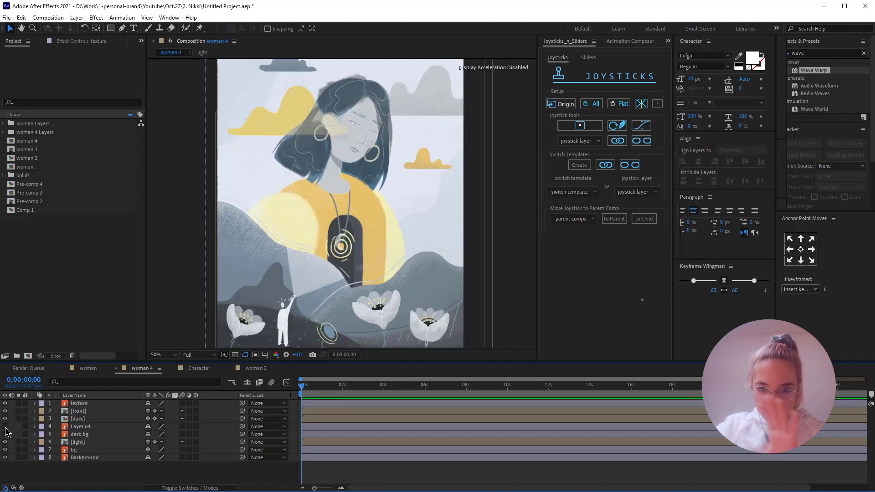
{"action": "left_click", "coordinate": [5, 426]}
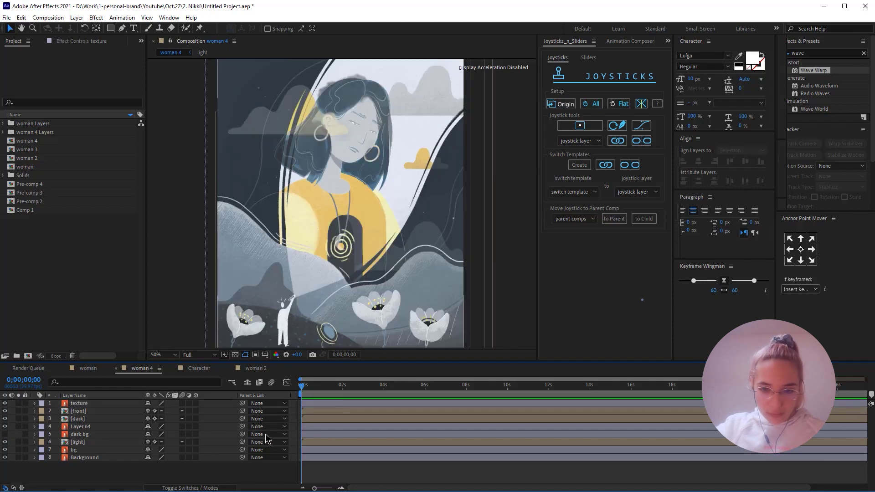
{"action": "left_click", "coordinate": [80, 450]}
{"action": "left_click", "coordinate": [18, 450]}
{"action": "left_click", "coordinate": [19, 441]}
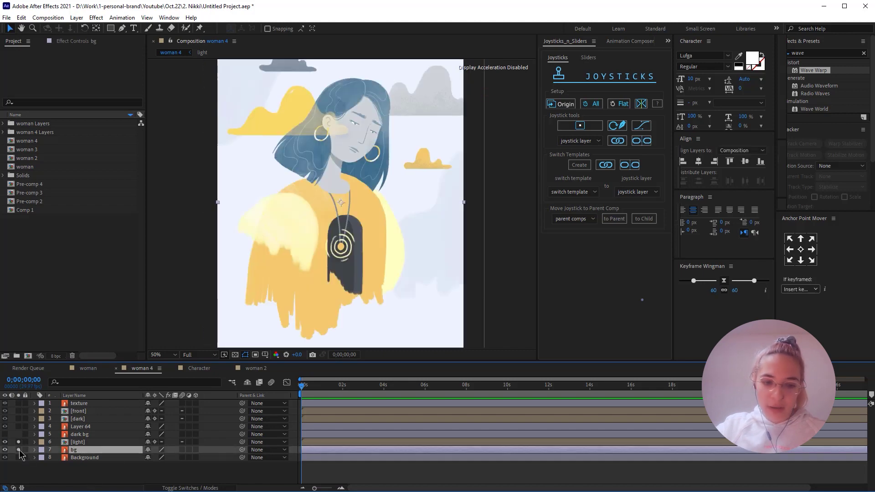
{"action": "left_click", "coordinate": [18, 449]}
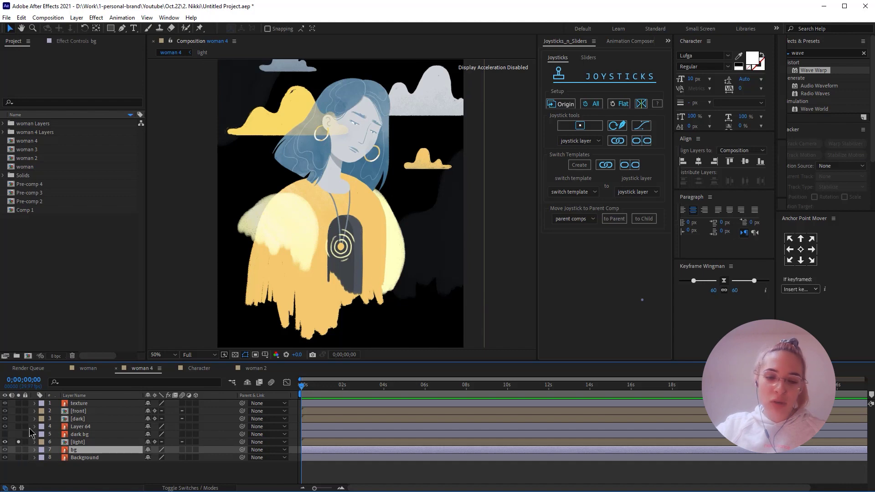
{"action": "left_click", "coordinate": [18, 450]}
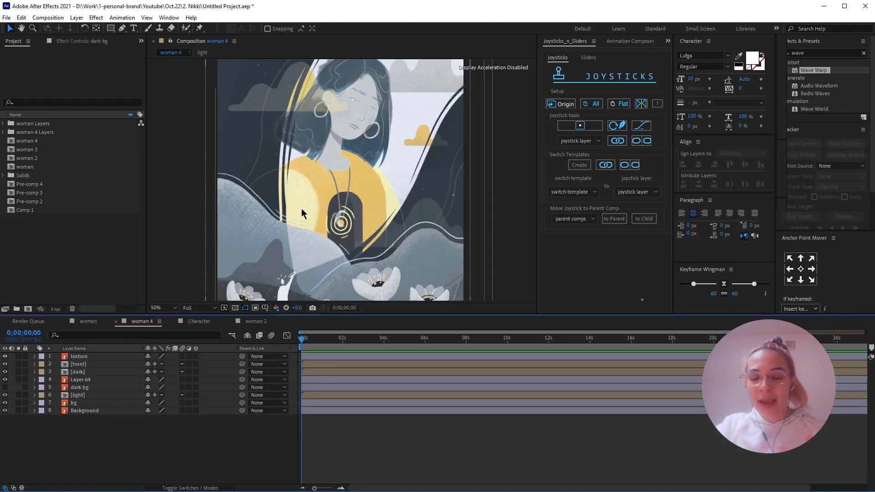
- Open the front precomposition of woman 4 to examine its separate flower and hill layers
{"action": "key", "text": "comma"}
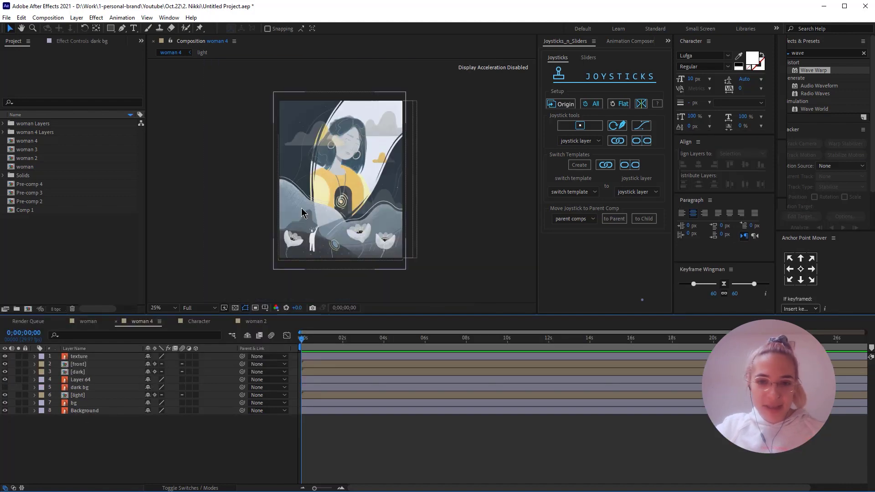
{"action": "left_click", "coordinate": [80, 356]}
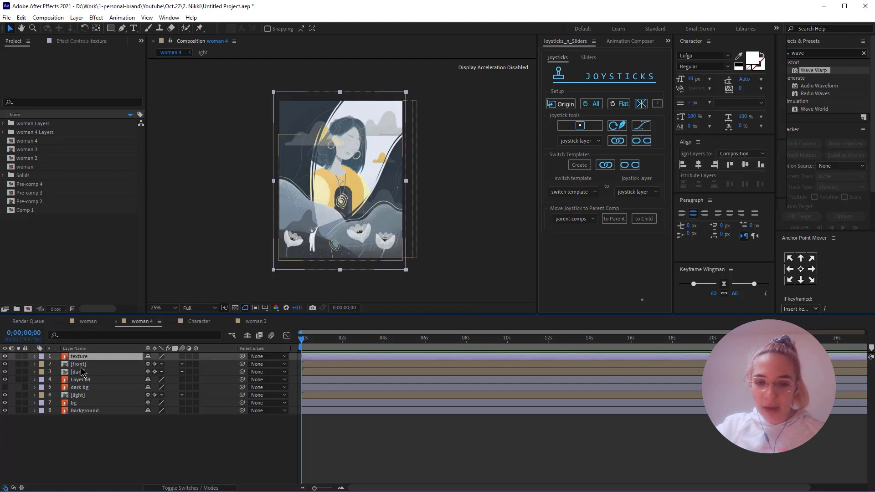
{"action": "left_click", "coordinate": [81, 364]}
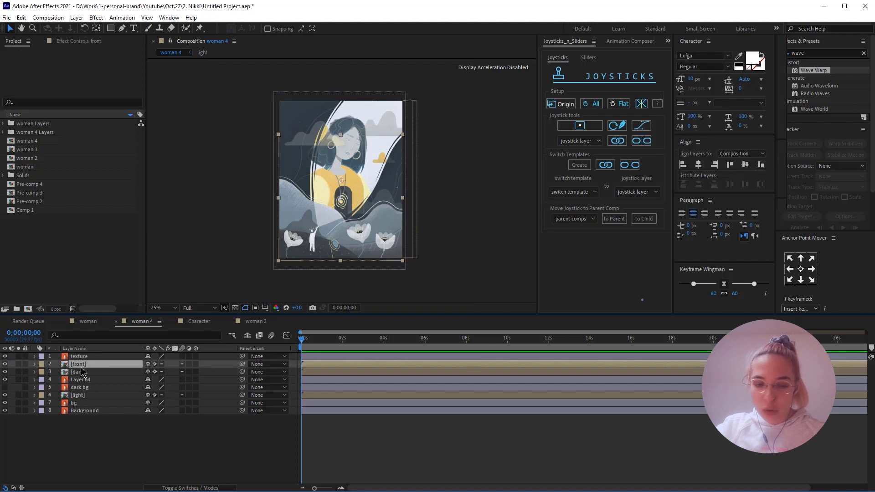
{"action": "left_click", "coordinate": [18, 364]}
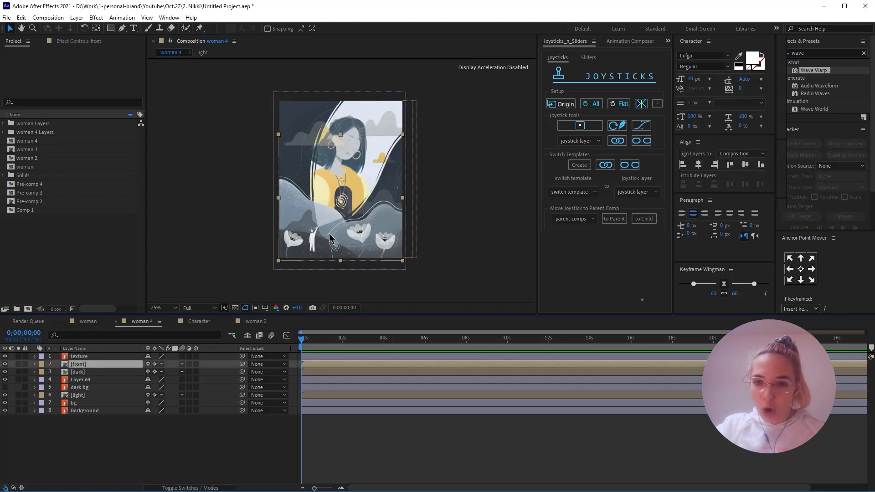
{"action": "double_click", "coordinate": [87, 366]}
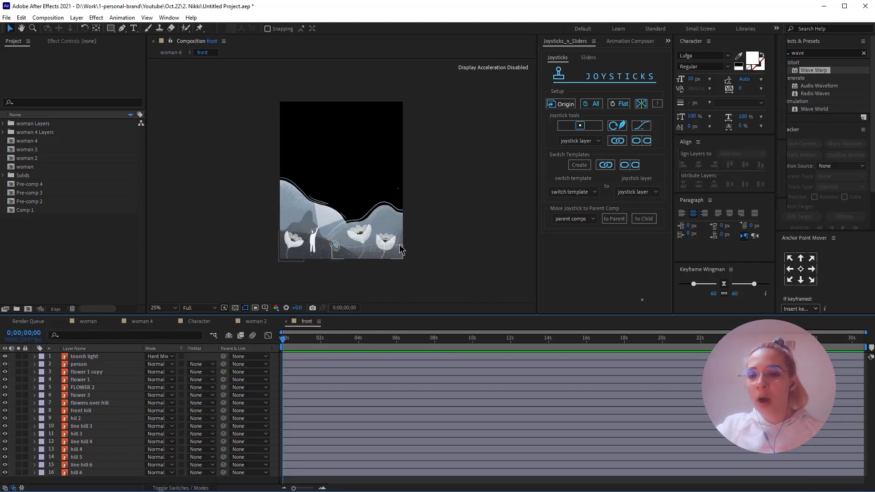
- Switch to the woman composition, scrub to 0;00;00;18 and open its animated front precomposition
{"action": "left_click", "coordinate": [91, 325]}
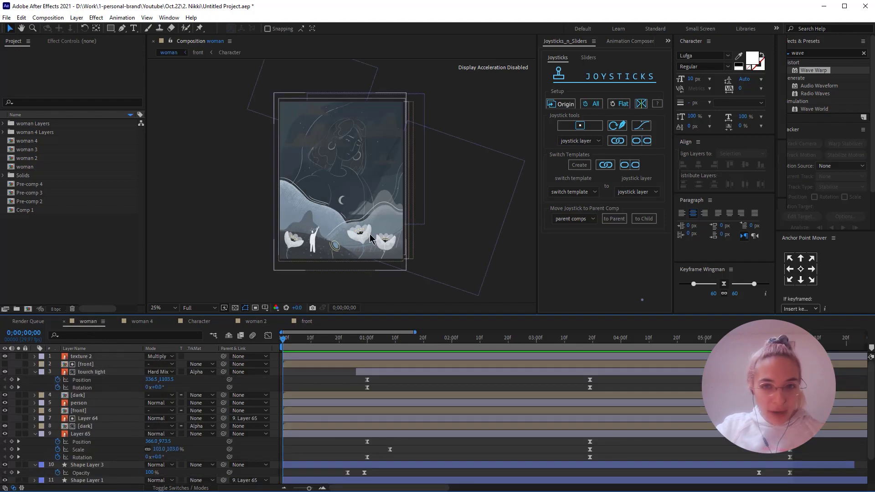
{"action": "left_click_drag", "start_coordinate": [301, 342], "coordinate": [336, 349]}
{"action": "left_click", "coordinate": [100, 364]}
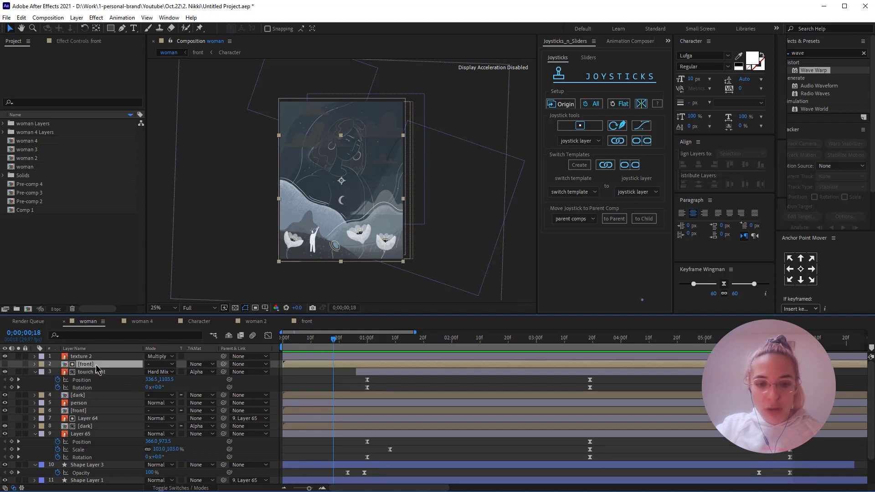
{"action": "left_click", "coordinate": [311, 325]}
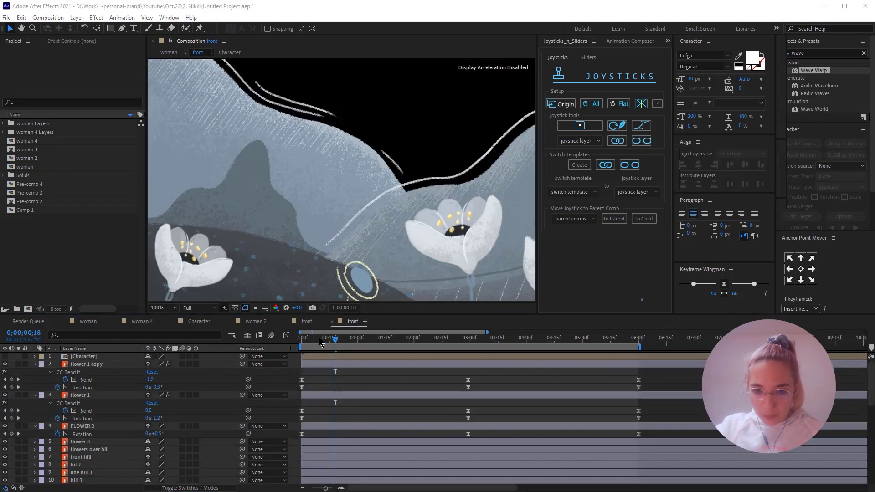
- Preview the flower animation in the front composition from its first frame
{"action": "left_click_drag", "start_coordinate": [334, 342], "coordinate": [277, 351]}
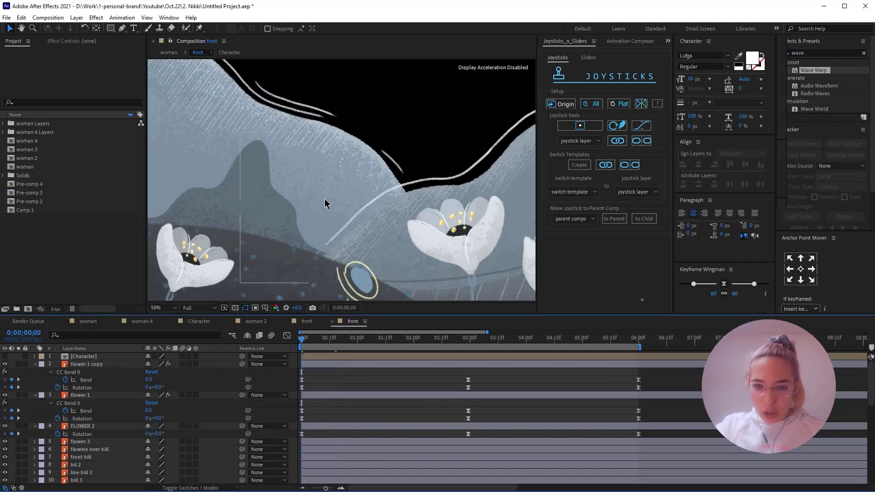
{"action": "scroll", "coordinate": [327, 207], "scroll_direction": "down", "scroll_amount": 2}
{"action": "left_click", "coordinate": [264, 216]}
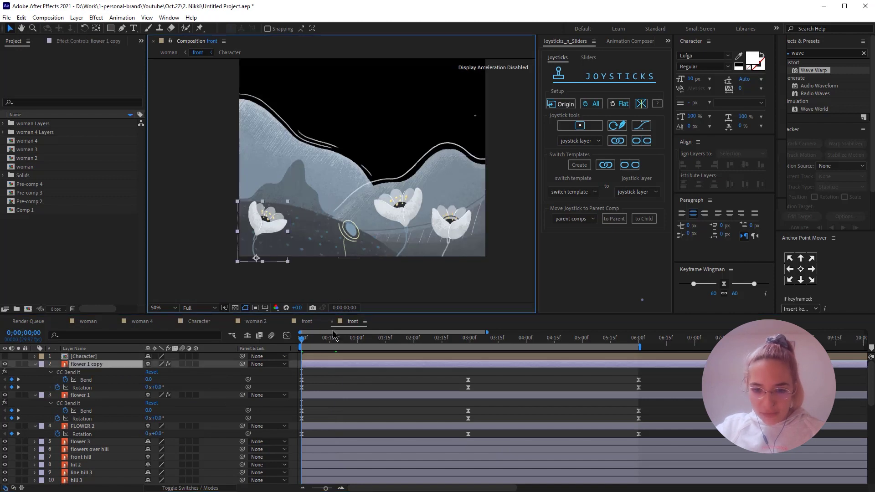
{"action": "key", "text": "space"}
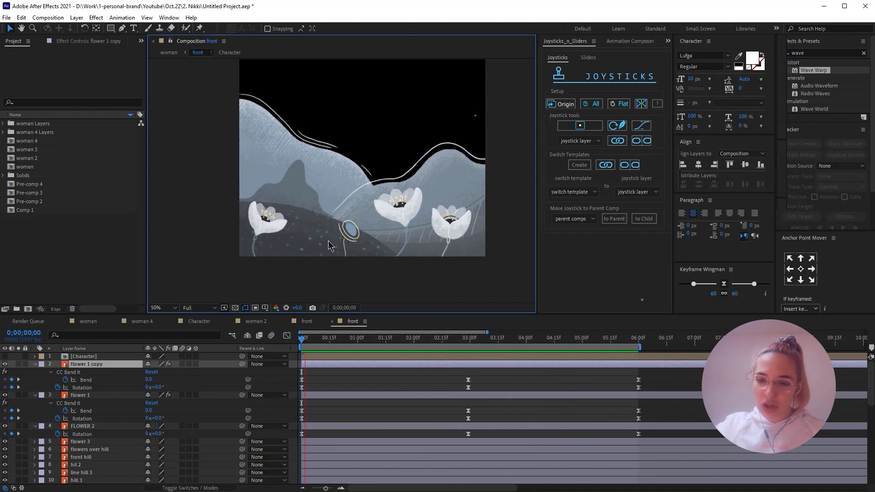
{"action": "left_click", "coordinate": [342, 382]}
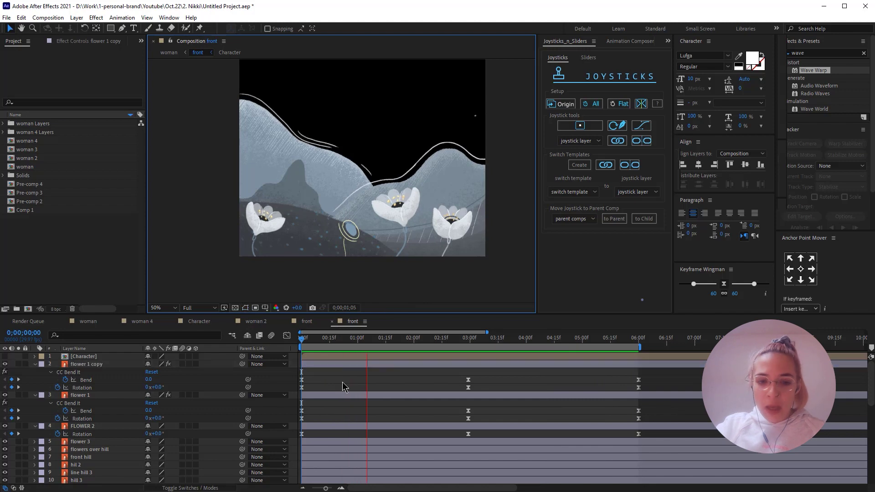
- Examine the flower 1 copy layer's CC Bend It effect and its Bend and Rotation keyframes at 0;00;02;29
{"action": "left_click", "coordinate": [314, 365]}
{"action": "left_click", "coordinate": [76, 42]}
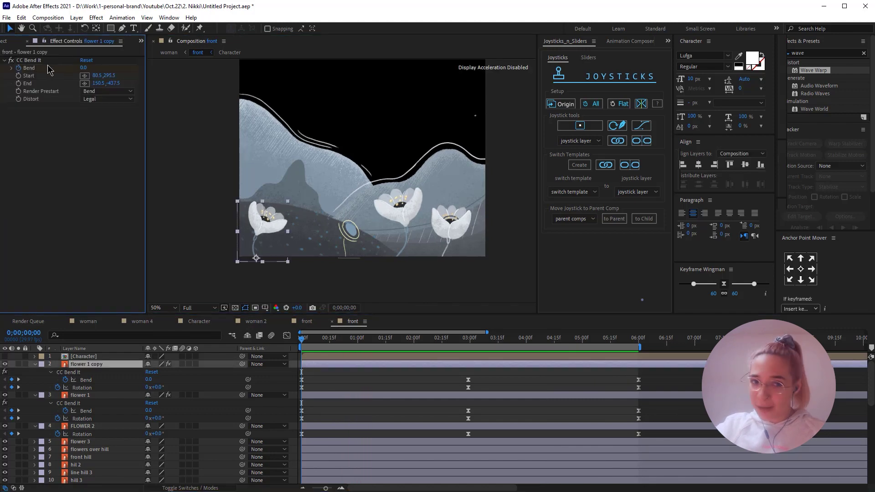
{"action": "left_click", "coordinate": [30, 60]}
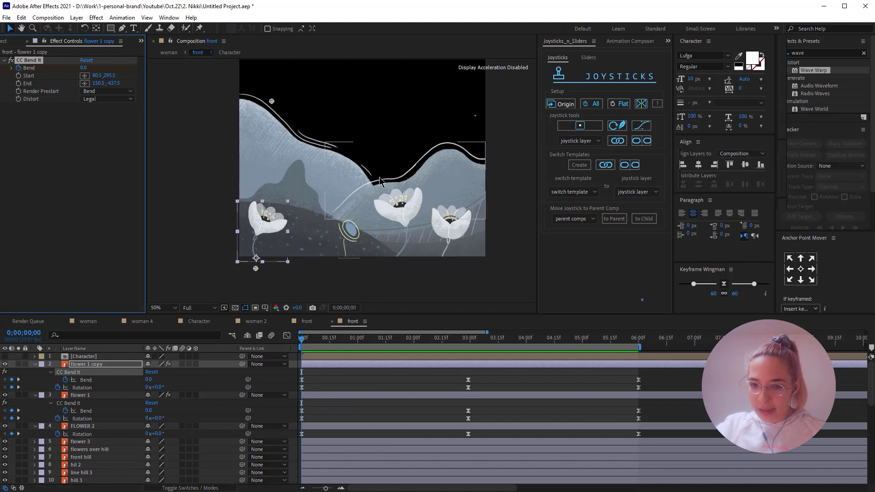
{"action": "left_click", "coordinate": [468, 343]}
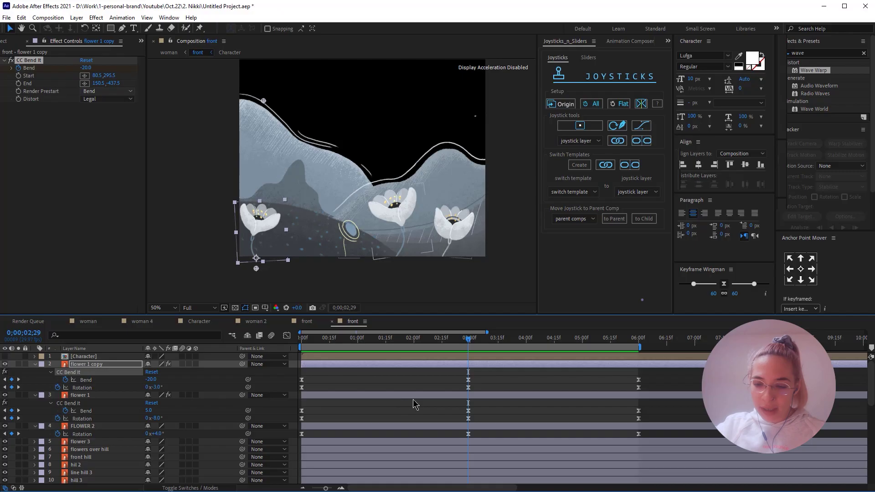
{"action": "left_click", "coordinate": [92, 388]}
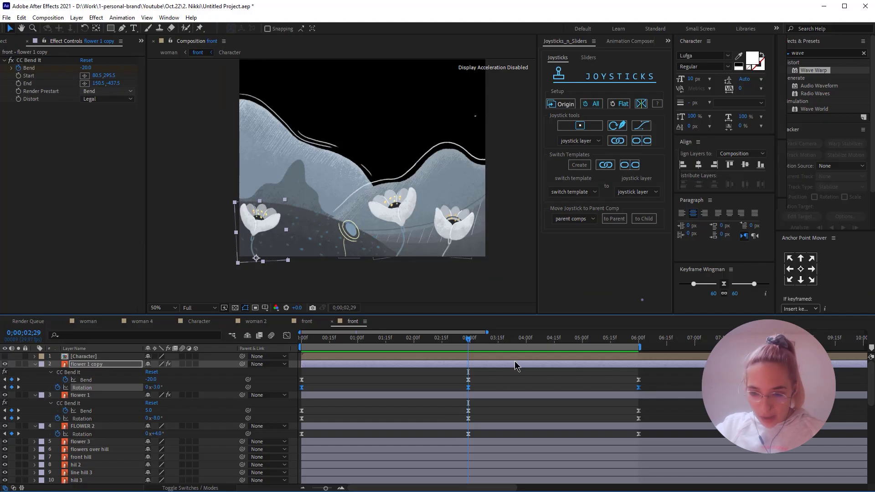
- Compare the flowers' final keyframes at 0;00;06;00 with their keyframes at the first frame to check the loop
{"action": "left_click_drag", "start_coordinate": [468, 337], "coordinate": [639, 352]}
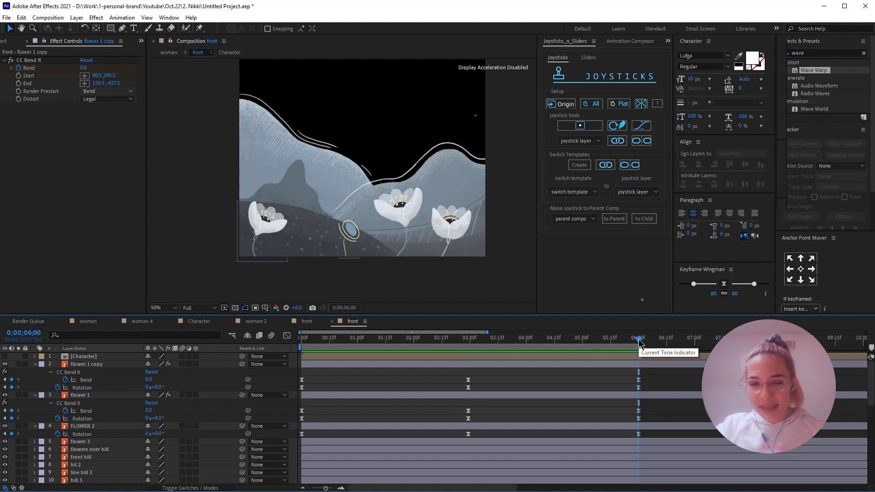
{"action": "left_click_drag", "start_coordinate": [639, 342], "coordinate": [286, 447]}
{"action": "left_click", "coordinate": [335, 415]}
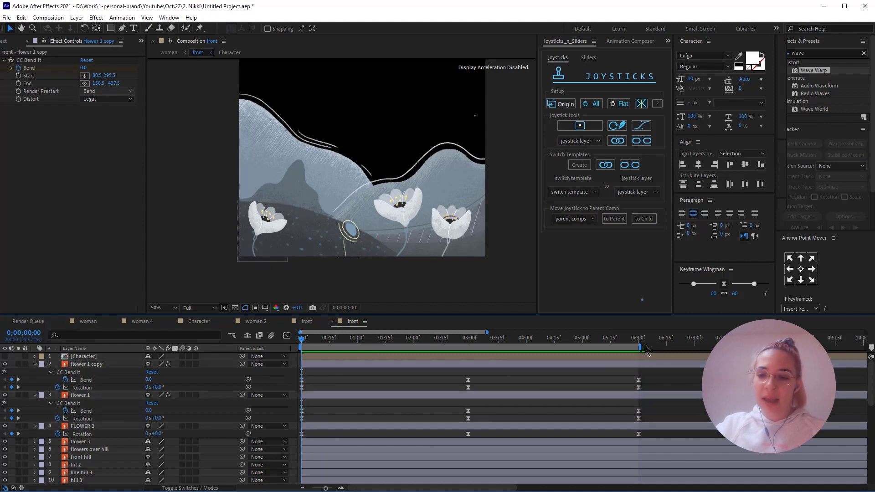
{"action": "left_click", "coordinate": [641, 348]}
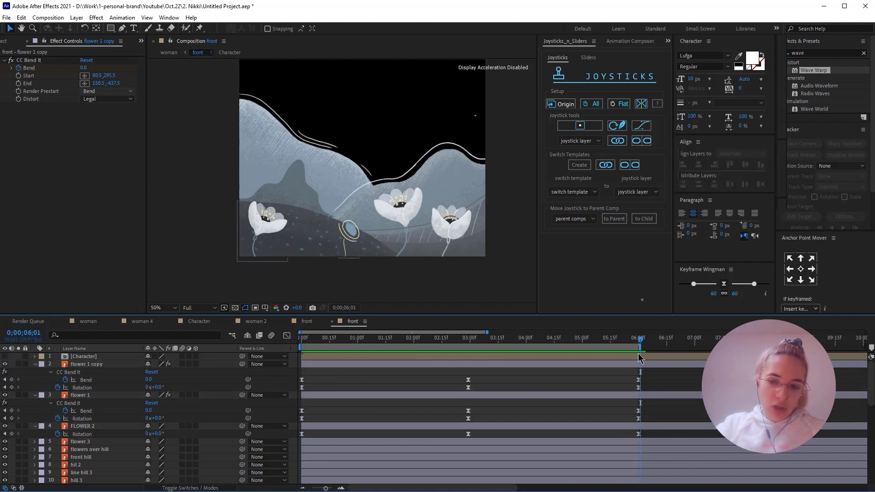
- Examine flower 1's CC Bend It settings and FLOWER 2's Rotation keyframes at 0;00;02;29
{"action": "left_click", "coordinate": [467, 346]}
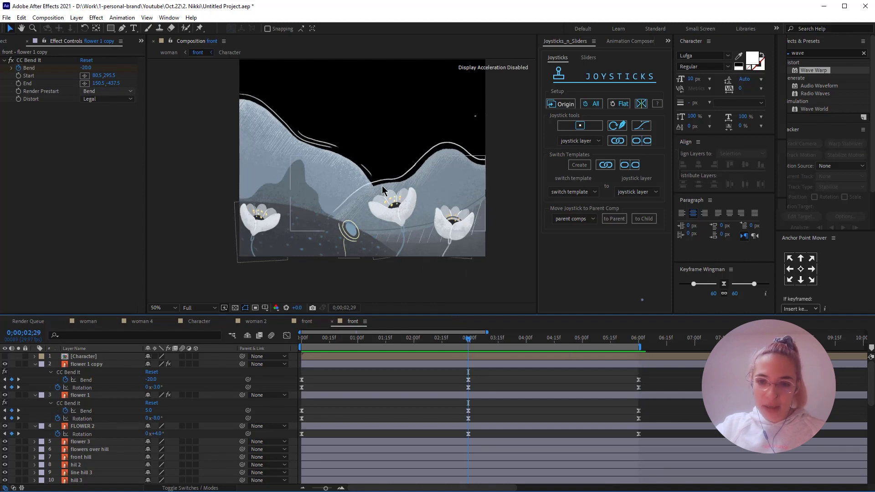
{"action": "left_click", "coordinate": [399, 248]}
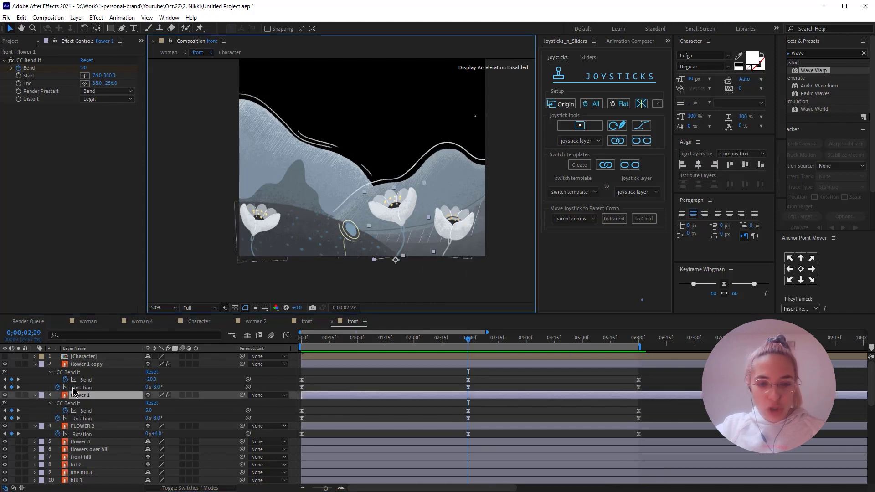
{"action": "left_click", "coordinate": [87, 398]}
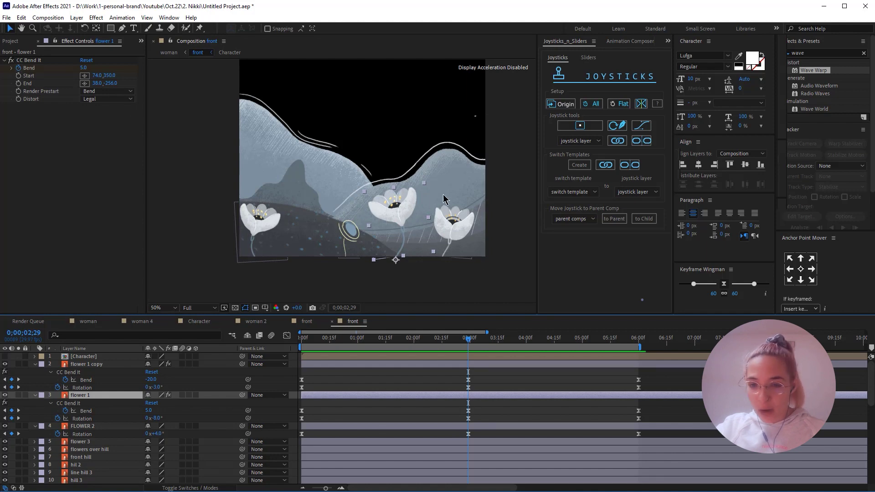
{"action": "left_click", "coordinate": [23, 62]}
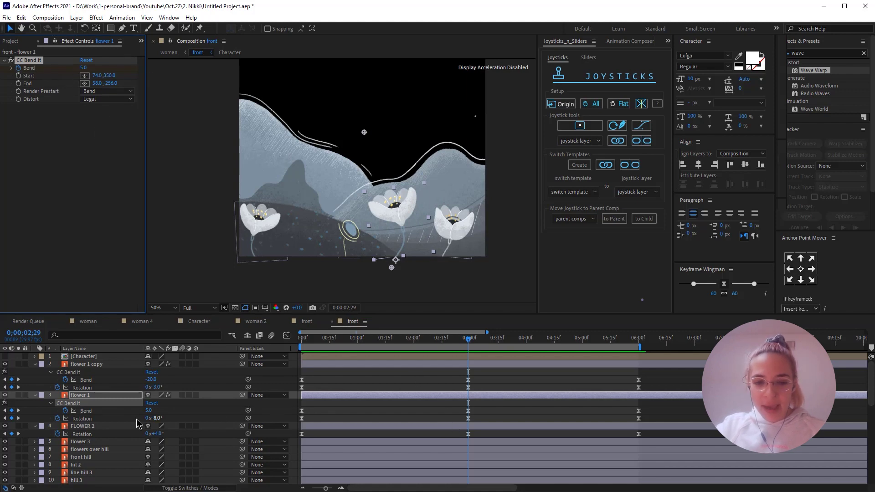
{"action": "left_click", "coordinate": [84, 433]}
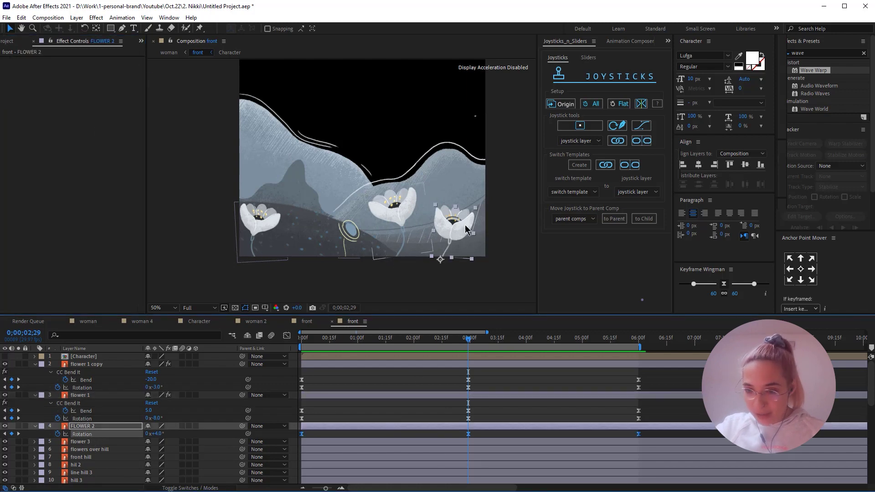
- Replay the swaying flowers in the front composition from 0;00;00;00
{"action": "left_click_drag", "start_coordinate": [405, 340], "coordinate": [301, 339]}
{"action": "key", "text": "space"}
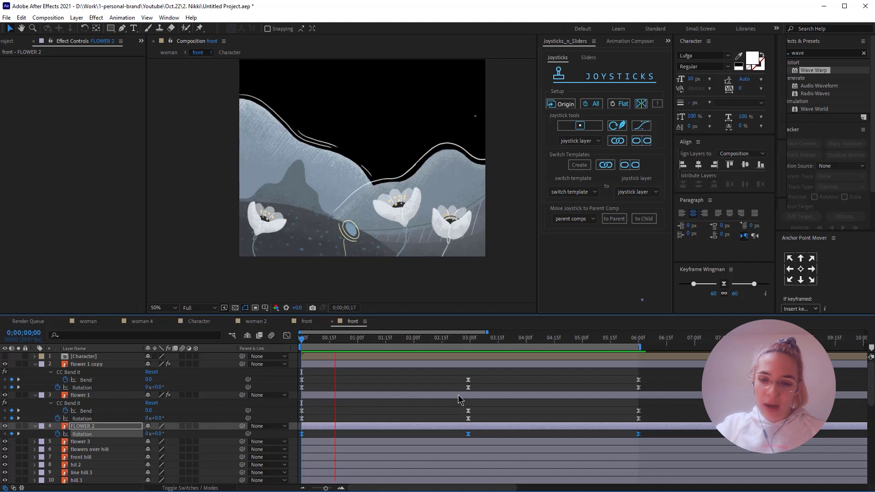
{"action": "key", "text": "space"}
- Reveal the Wave Warp keyframes of the line hill 6 layer and preview the hill outline's motion
{"action": "left_click", "coordinate": [278, 156]}
{"action": "scroll", "coordinate": [121, 437], "scroll_direction": "down", "scroll_amount": 8}
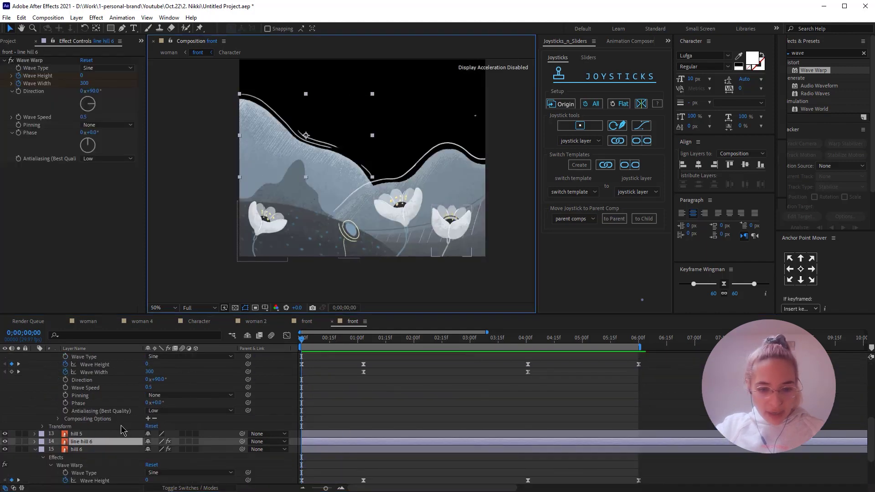
{"action": "left_click", "coordinate": [80, 426]}
{"action": "key", "text": "ctrl+Up"}
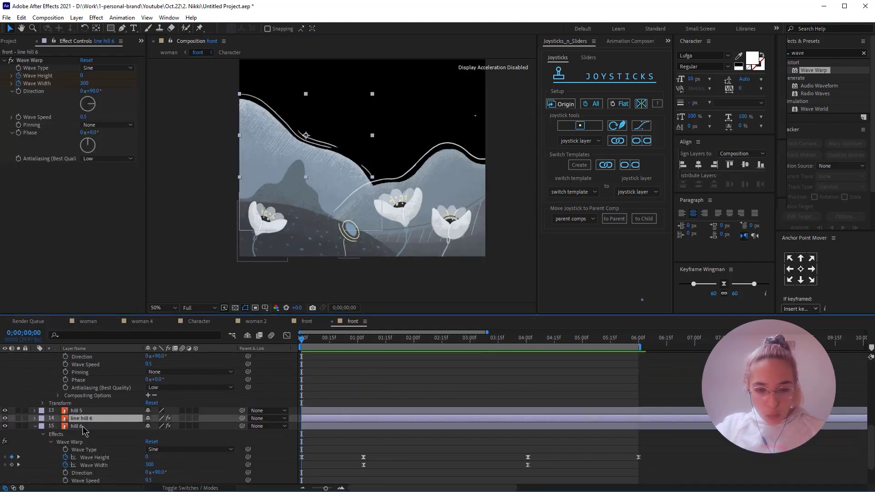
{"action": "left_click", "coordinate": [27, 61]}
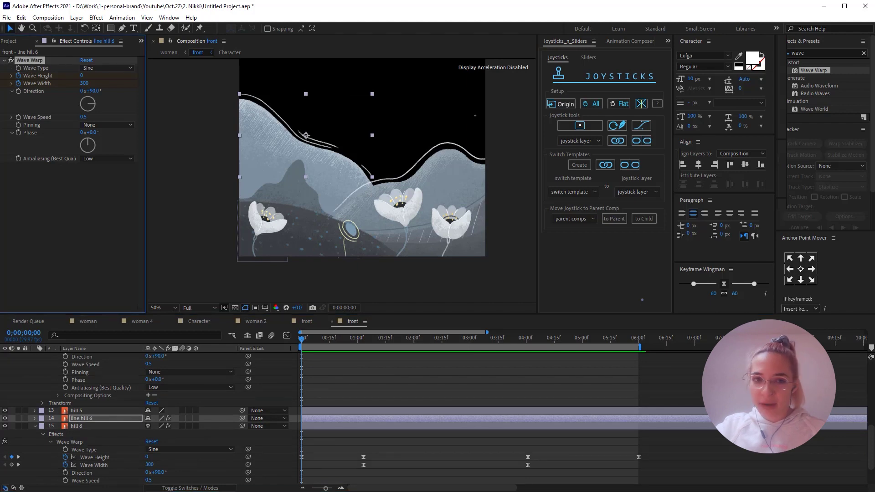
{"action": "key", "text": "u"}
{"action": "key", "text": "space"}
{"action": "key", "text": "space"}
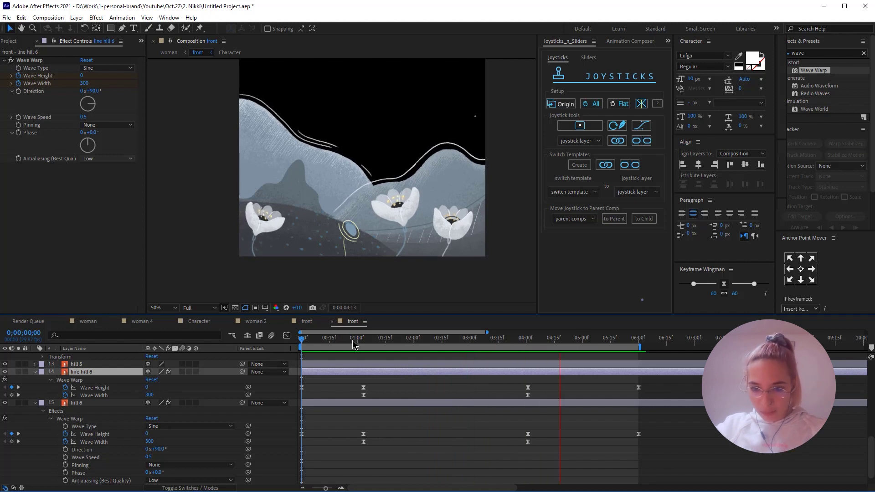
- Examine line hill 6's Wave Height and Wave Width keyframes at 0;00;01;03, 0;00;04;00 and 0;00;06;00
{"action": "key", "text": "space"}
{"action": "left_click_drag", "start_coordinate": [311, 338], "coordinate": [364, 347]}
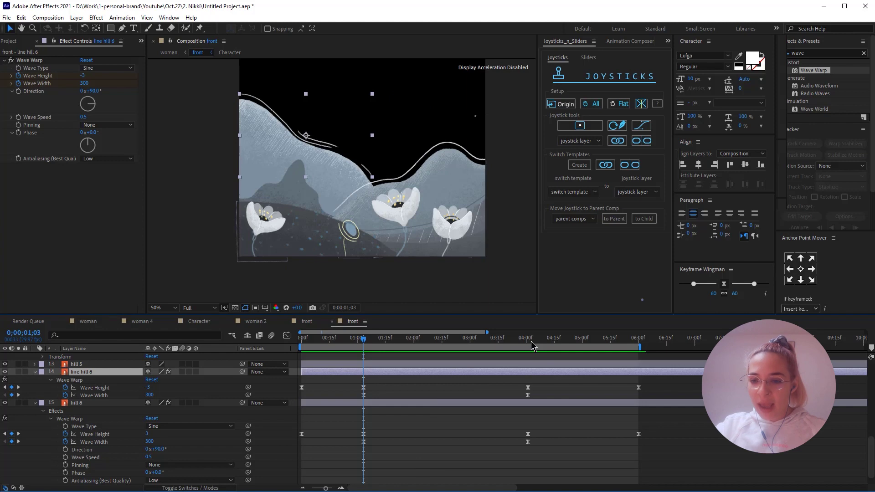
{"action": "left_click", "coordinate": [857, 491]}
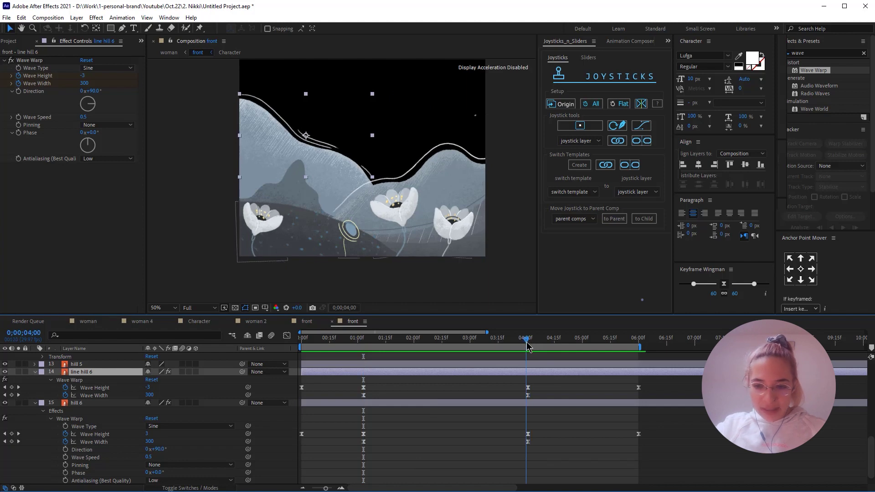
{"action": "left_click", "coordinate": [630, 339]}
{"action": "key", "text": "k"}
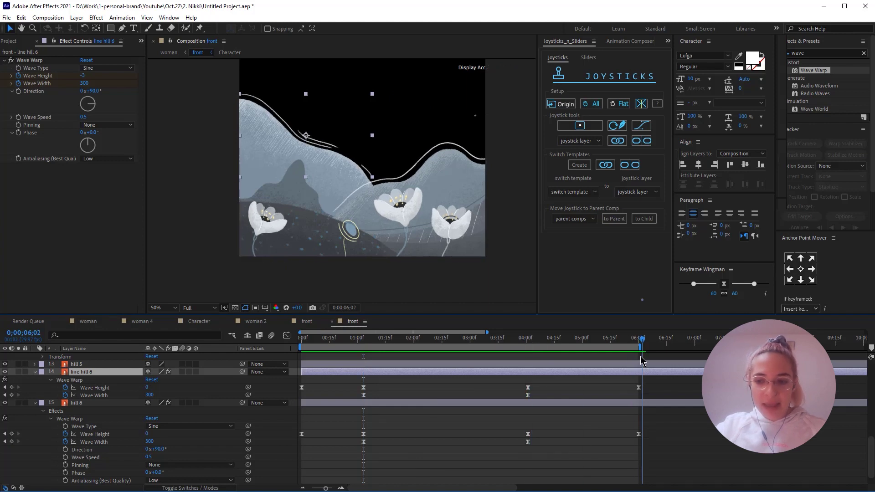
{"action": "left_click_drag", "start_coordinate": [314, 388], "coordinate": [284, 400]}
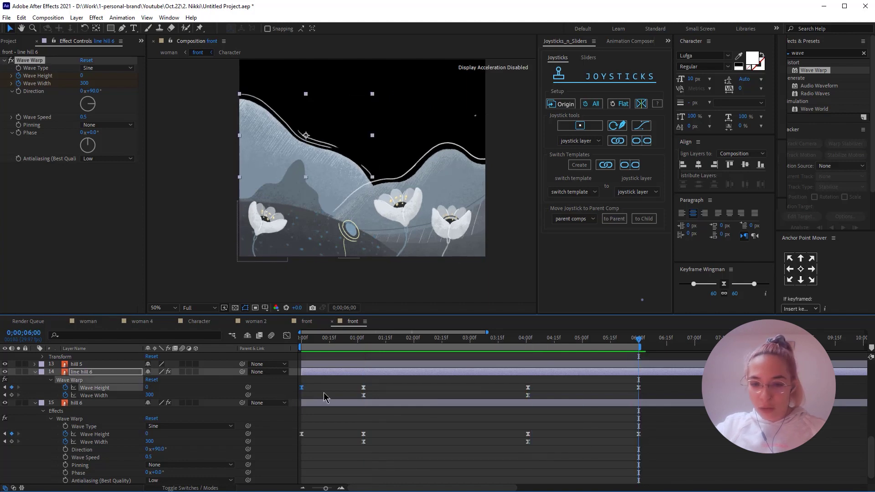
{"action": "left_click", "coordinate": [324, 393]}
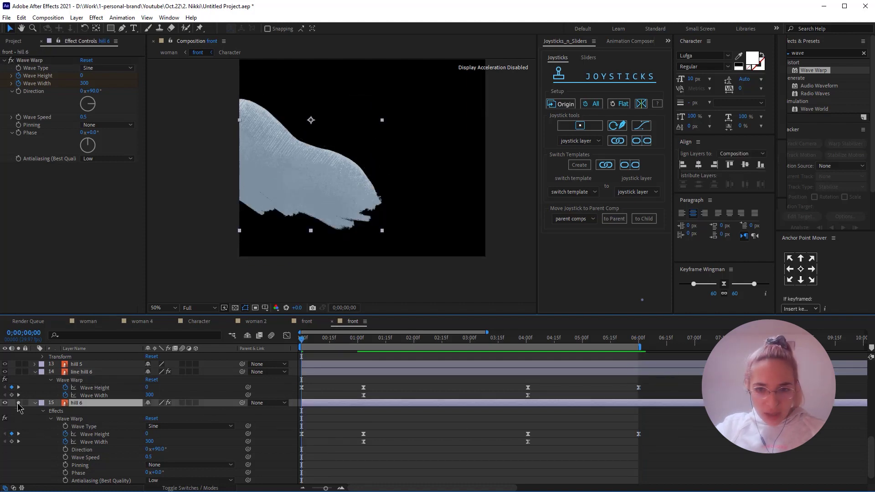
- Solo hill 6 and line hill 6 in turn to view each separately, then show all layers again
{"action": "left_click", "coordinate": [19, 403]}
{"action": "left_click", "coordinate": [19, 373]}
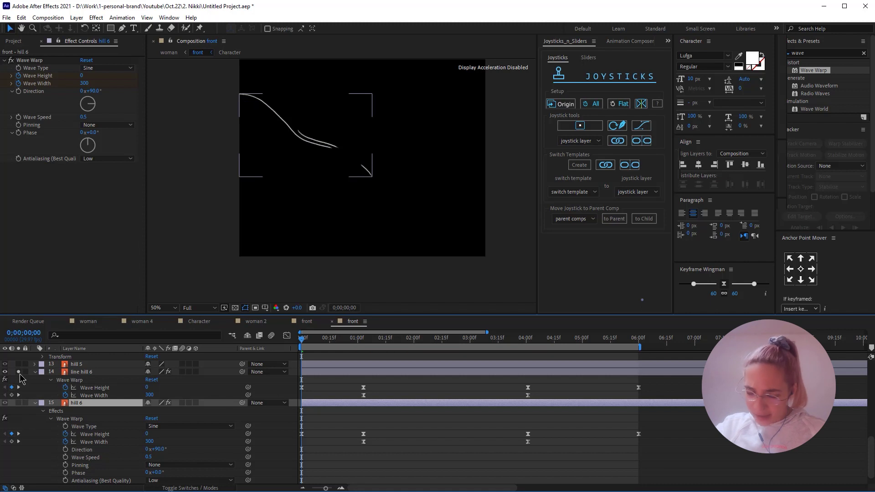
{"action": "left_click", "coordinate": [19, 373]}
{"action": "left_click", "coordinate": [19, 372]}
{"action": "left_click", "coordinate": [19, 372]}
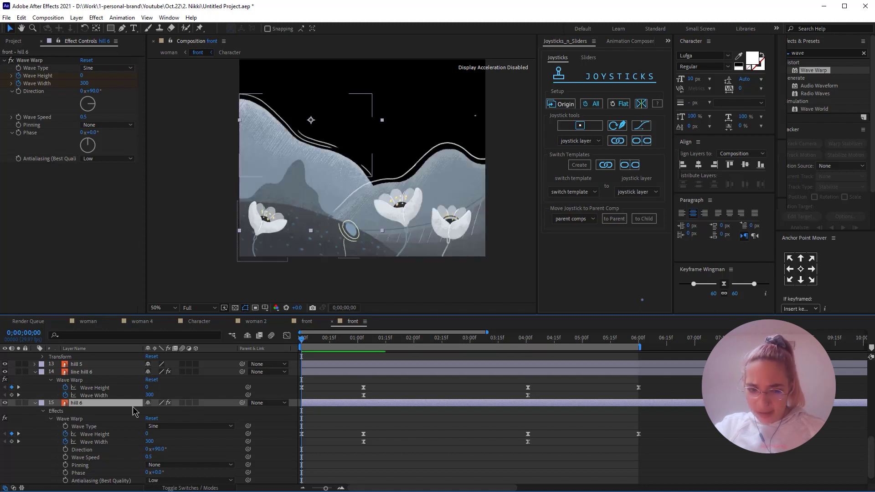
- Examine hill 6's Wave Warp keyframes for Wave Height and Wave Width at 0;00;01;24, alongside the neighbouring hill layers
{"action": "left_click", "coordinate": [323, 424]}
{"action": "left_click_drag", "start_coordinate": [323, 341], "coordinate": [404, 353]}
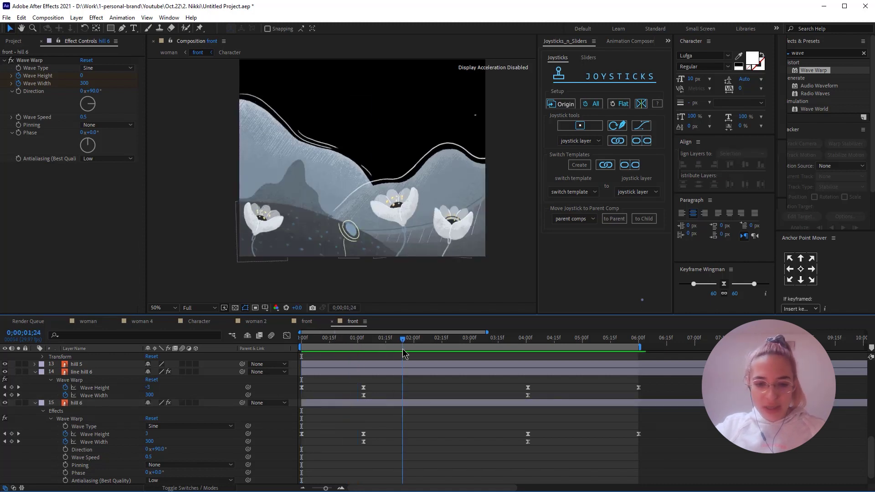
{"action": "left_click", "coordinate": [91, 404]}
{"action": "left_click", "coordinate": [390, 434]}
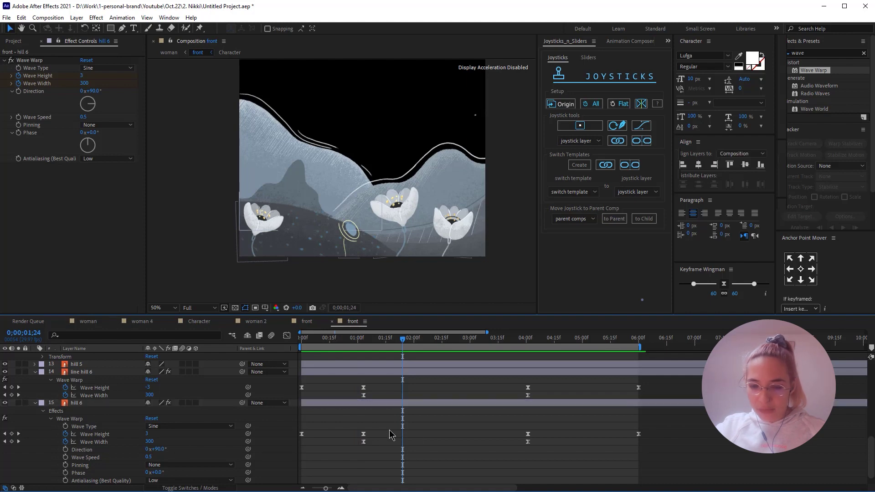
{"action": "left_click", "coordinate": [90, 435]}
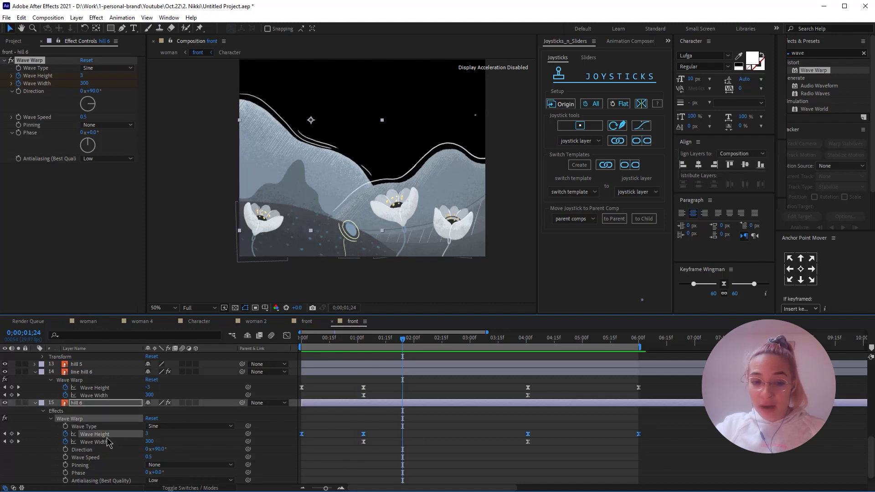
{"action": "left_click", "coordinate": [350, 451]}
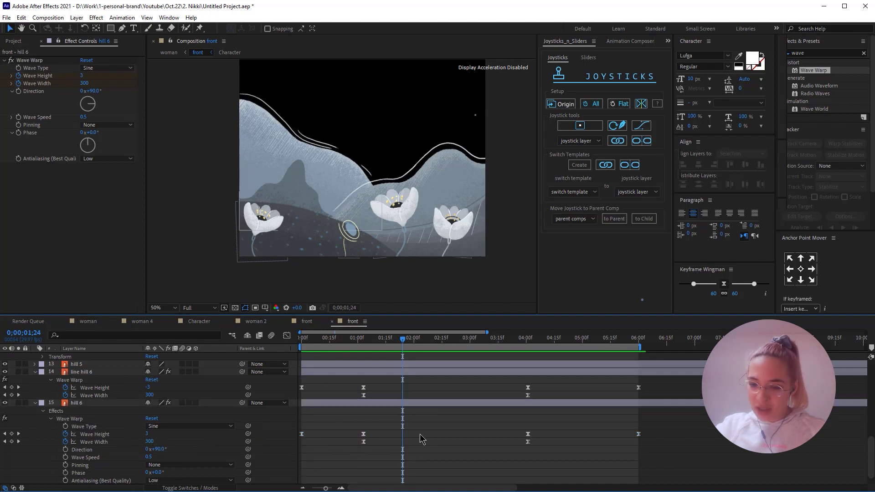
{"action": "scroll", "coordinate": [420, 433], "scroll_direction": "down", "scroll_amount": 1}
{"action": "scroll", "coordinate": [420, 434], "scroll_direction": "up", "scroll_amount": 3}
{"action": "left_click", "coordinate": [367, 418]}
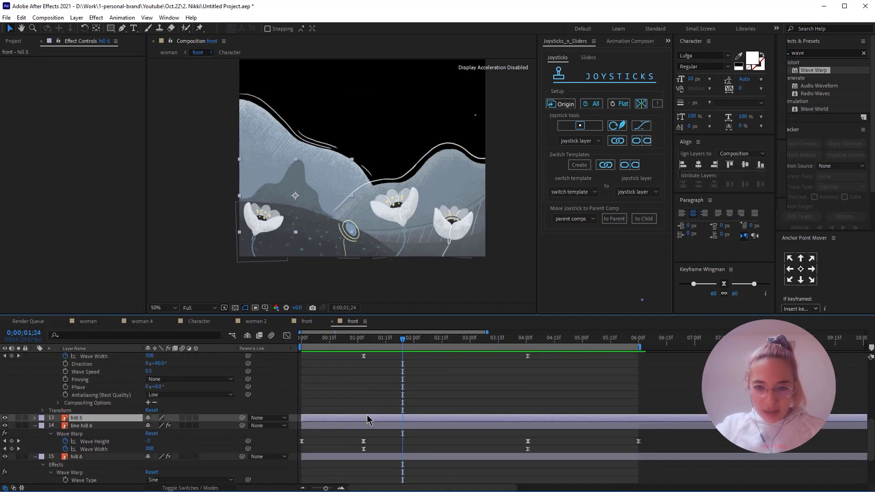
{"action": "scroll", "coordinate": [356, 410], "scroll_direction": "up", "scroll_amount": 2}
- Open the woman composition and solo the person layer
{"action": "left_click", "coordinate": [88, 321]}
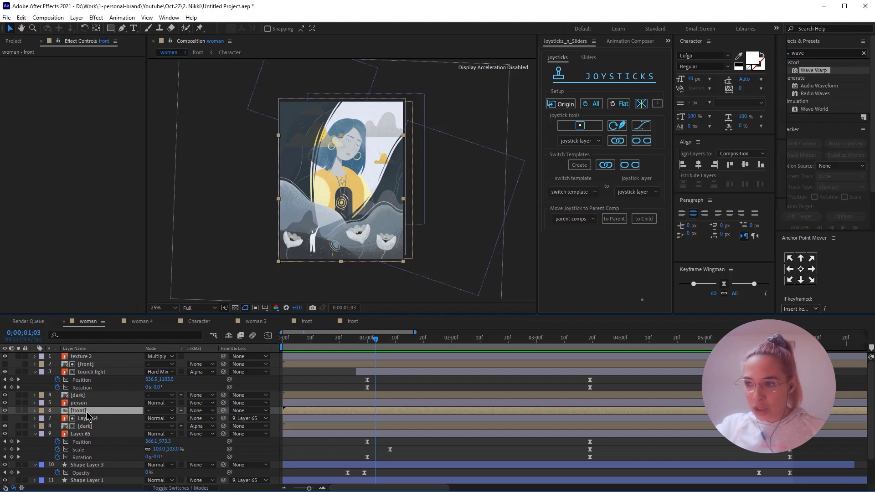
{"action": "left_click", "coordinate": [78, 404]}
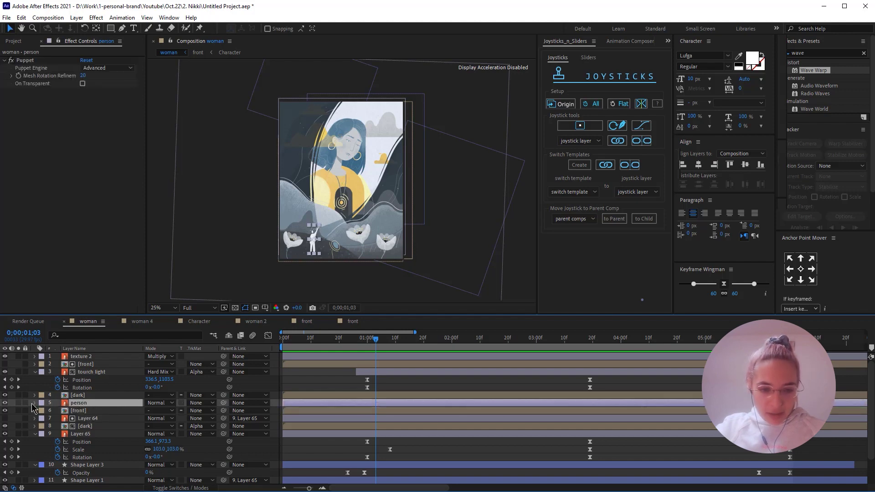
{"action": "left_click", "coordinate": [18, 402]}
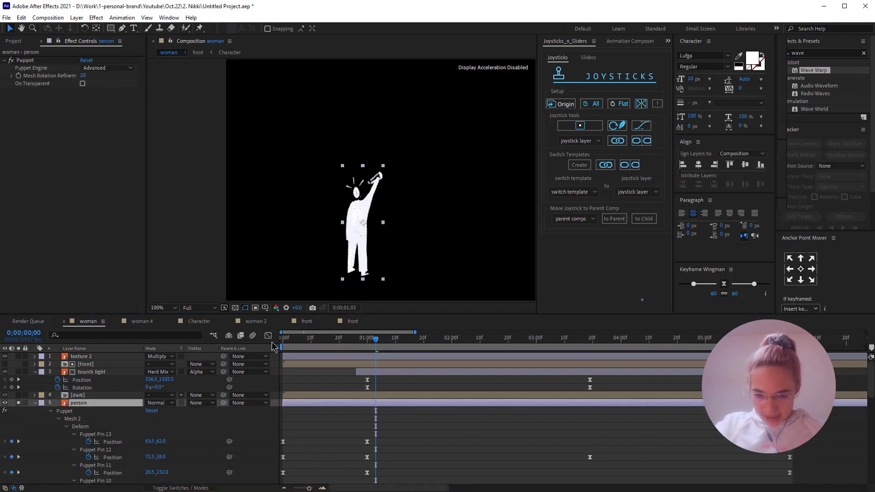
- Preview the soloed person's animation from the first frame
{"action": "left_click", "coordinate": [269, 348]}
{"action": "key", "text": "Home"}
{"action": "scroll", "coordinate": [369, 420], "scroll_direction": "down", "scroll_amount": 1}
{"action": "key", "text": "space"}
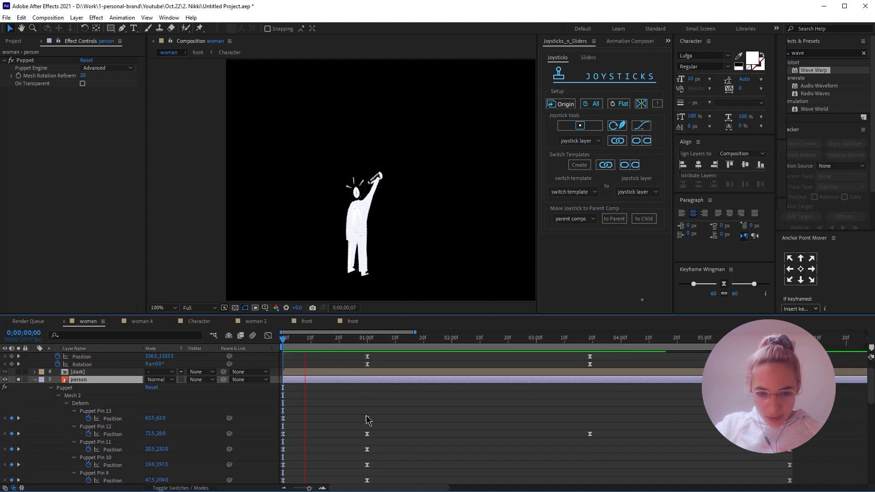
{"action": "key", "text": "space"}
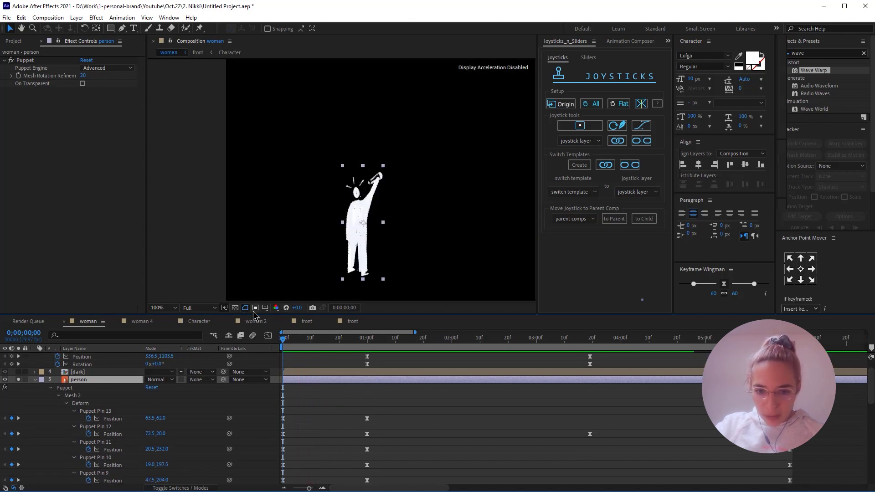
- Show the person's Puppet pins and examine individual pins and their Position keyframes up to 0;00;01;06
{"action": "left_click", "coordinate": [360, 193]}
{"action": "left_click", "coordinate": [30, 61]}
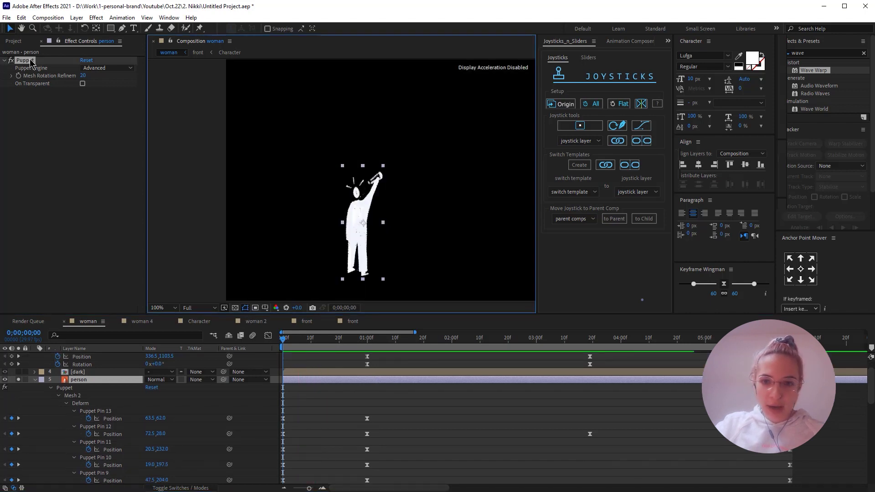
{"action": "left_click", "coordinate": [103, 411]}
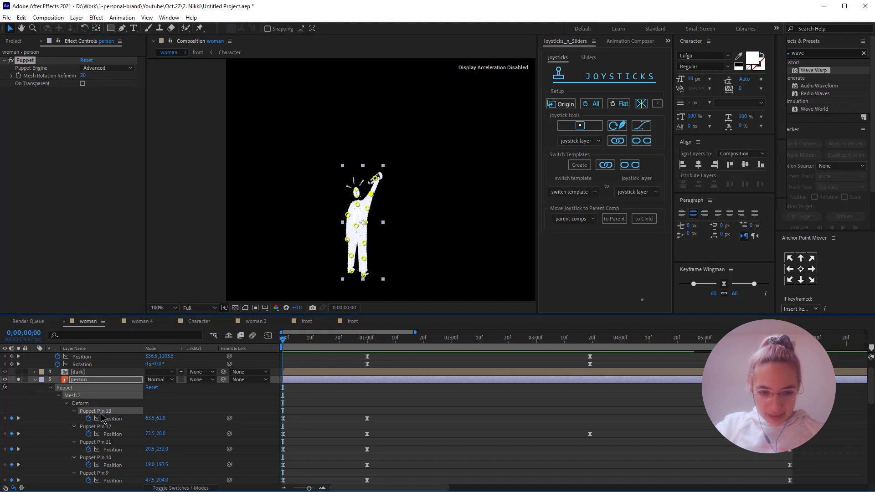
{"action": "left_click", "coordinate": [103, 427]}
{"action": "left_click", "coordinate": [107, 443]}
{"action": "left_click_drag", "start_coordinate": [353, 347], "coordinate": [266, 357]}
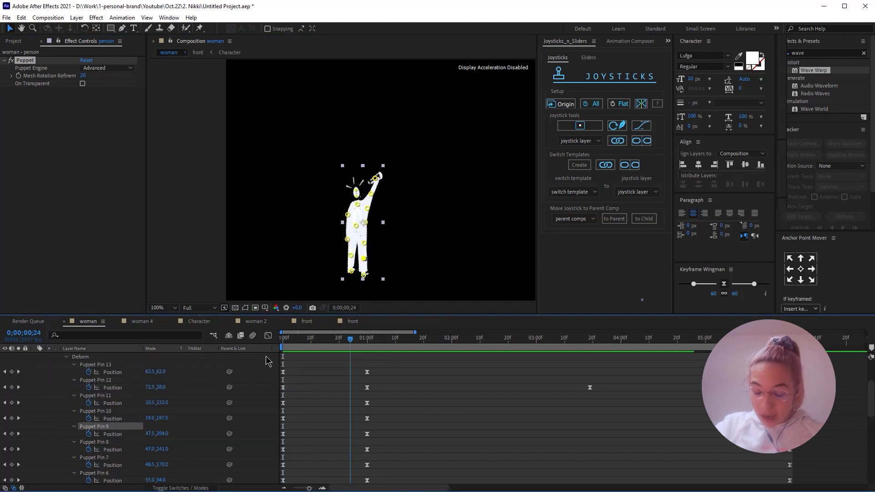
{"action": "left_click_drag", "start_coordinate": [343, 361], "coordinate": [384, 384]}
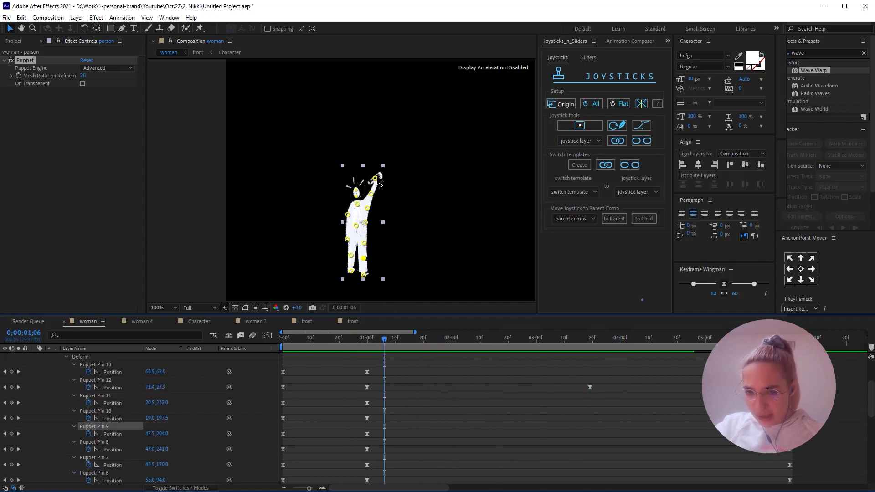
- Compare the person's raised arm and Puppet pins at the first frame and at 0;00;04;00
{"action": "left_click", "coordinate": [378, 181]}
{"action": "key", "text": "Home"}
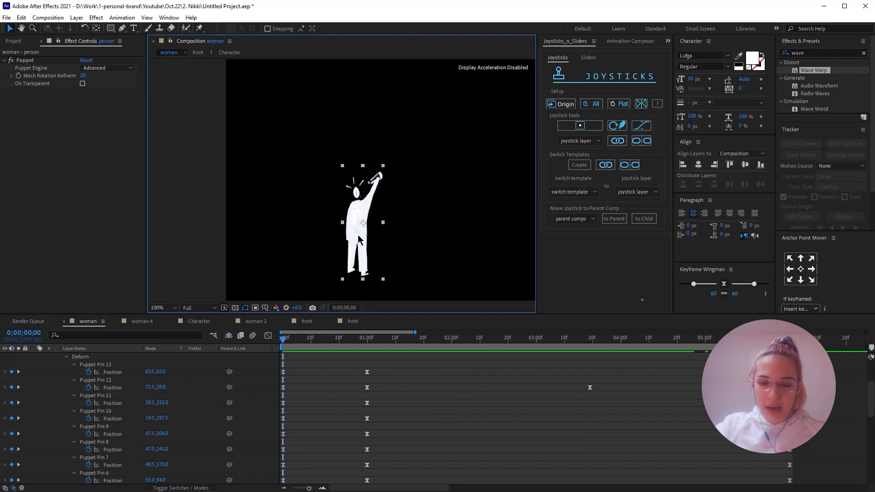
{"action": "left_click_drag", "start_coordinate": [282, 340], "coordinate": [620, 406]}
{"action": "left_click", "coordinate": [25, 61]}
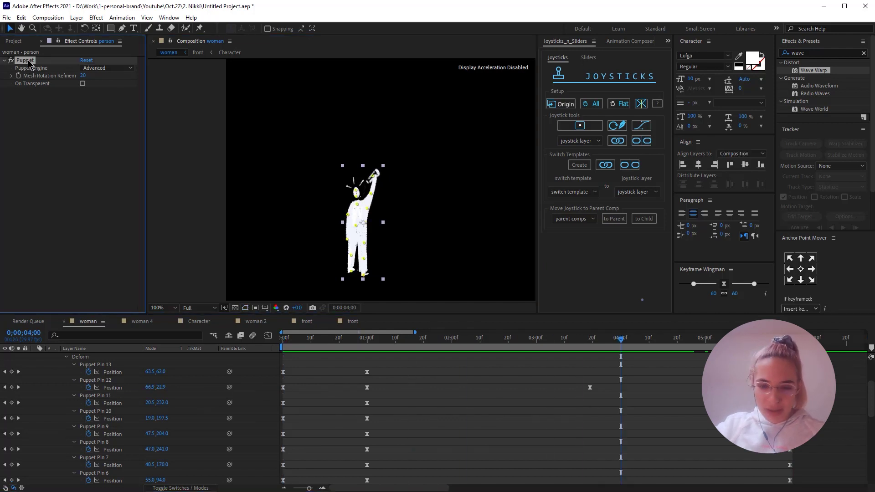
{"action": "left_click", "coordinate": [475, 385]}
{"action": "scroll", "coordinate": [253, 440], "scroll_direction": "up", "scroll_amount": 3}
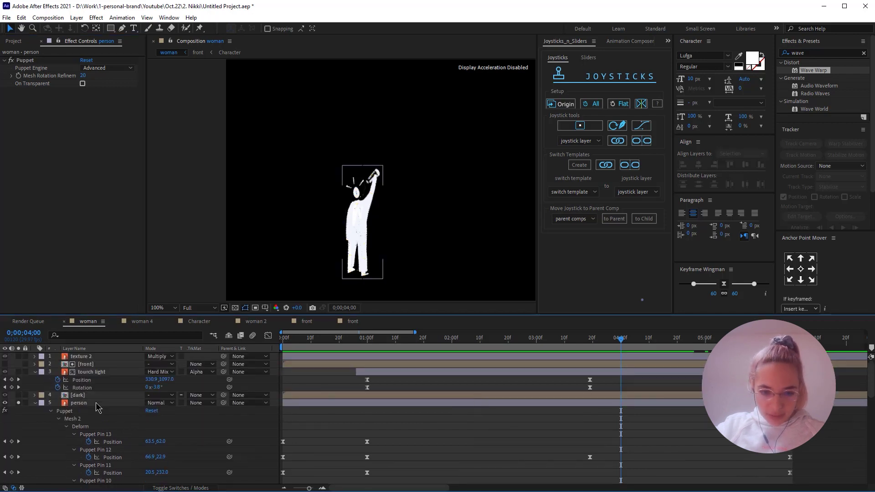
- Collapse the person layer's properties and turn off its solo to show the full scene
{"action": "left_click", "coordinate": [91, 404]}
{"action": "left_click", "coordinate": [35, 403]}
{"action": "left_click", "coordinate": [19, 403]}
{"action": "left_click", "coordinate": [91, 410]}
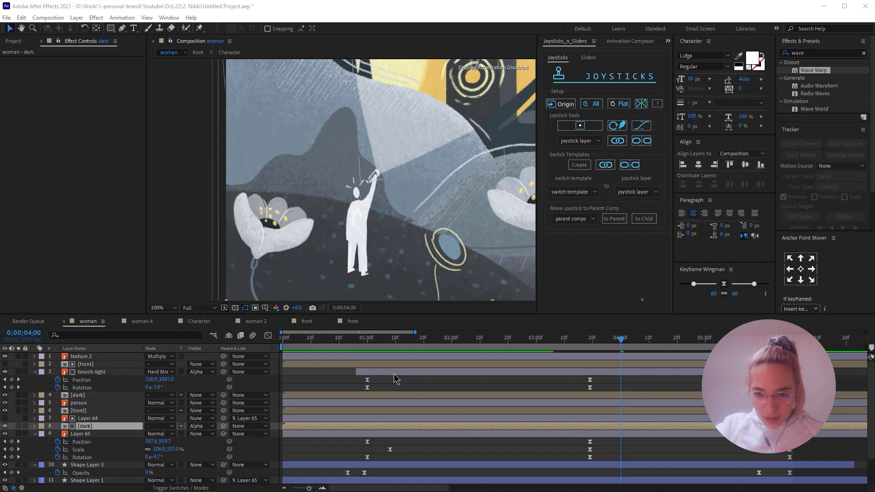
- Examine the tourch light layer's Position and Rotation keyframes between 0;00;01;00 and 0;00;01;22
{"action": "left_click", "coordinate": [393, 373]}
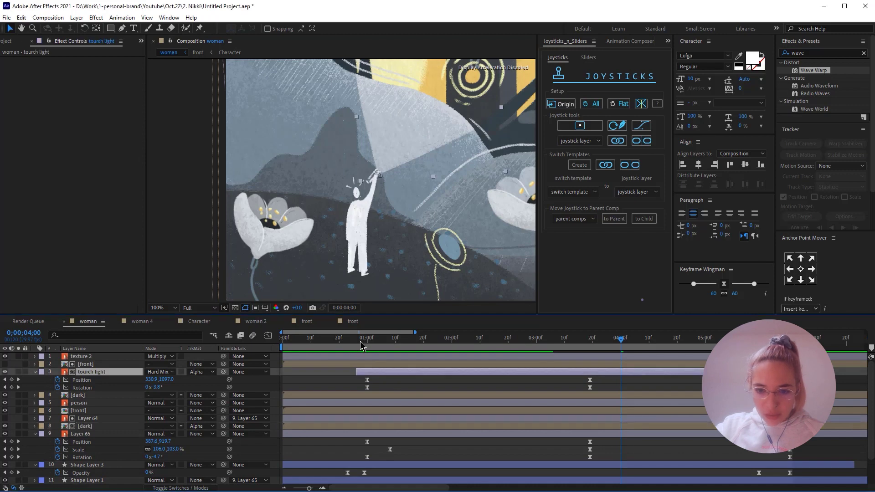
{"action": "left_click", "coordinate": [364, 341]}
{"action": "left_click_drag", "start_coordinate": [365, 345], "coordinate": [369, 345]}
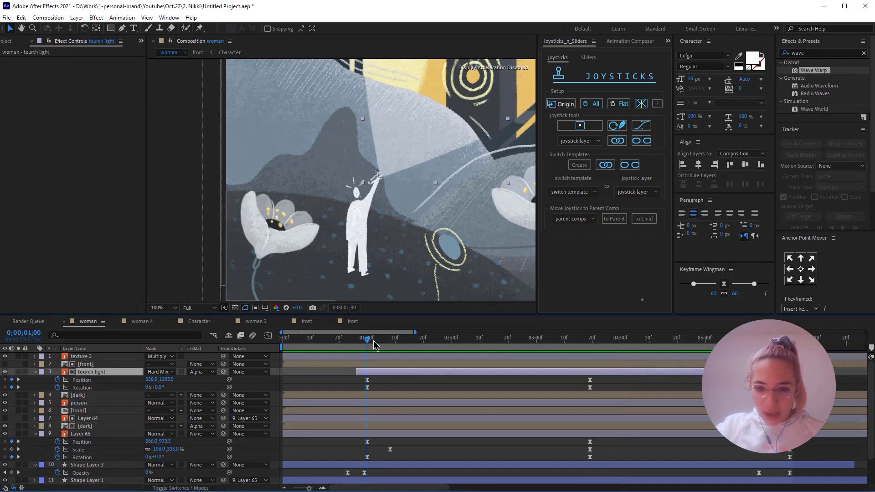
{"action": "left_click_drag", "start_coordinate": [379, 340], "coordinate": [428, 343]}
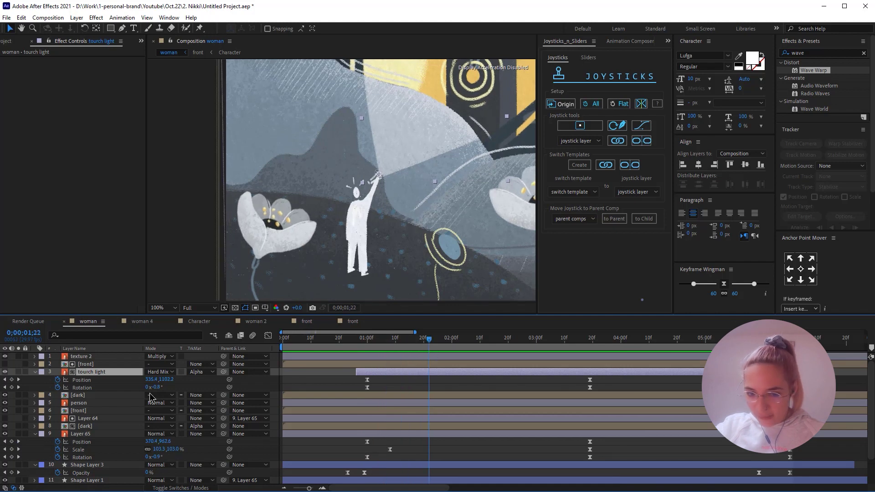
{"action": "left_click", "coordinate": [84, 387]}
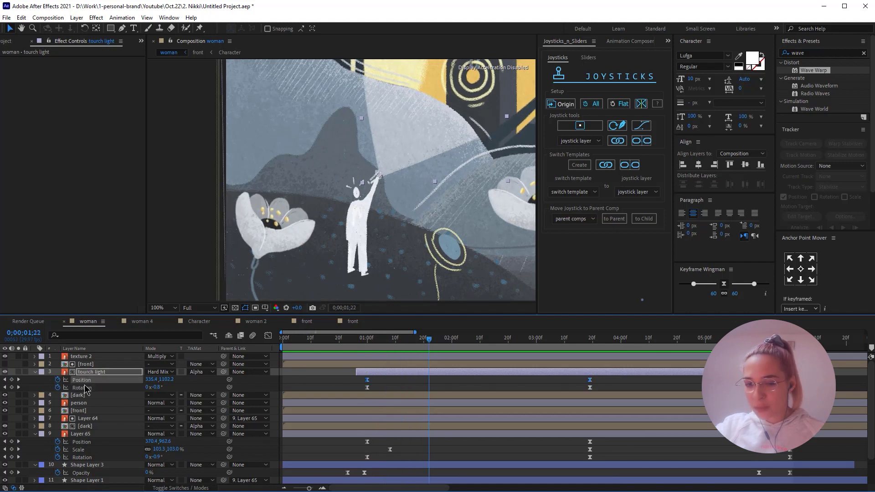
{"action": "key", "text": "F2"}
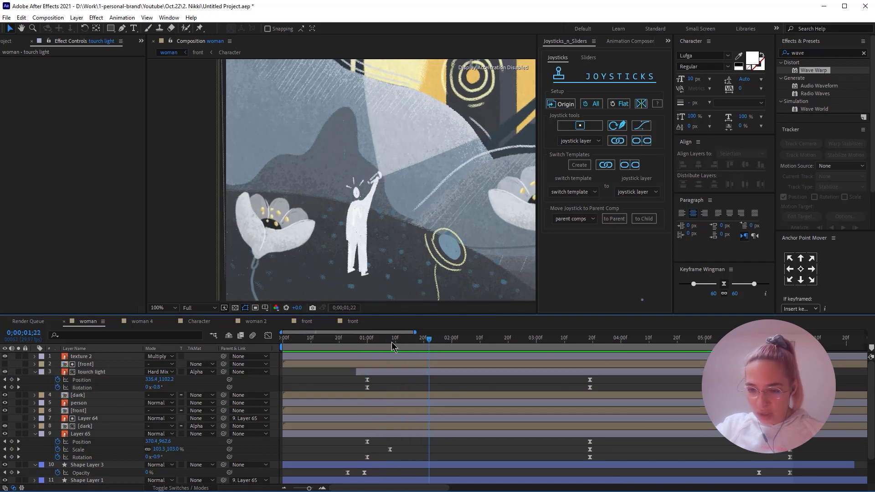
- Scrub the woman composition forward to 0;00;06;02 and back to 0;00;01;04 to review the torch light movement
{"action": "left_click_drag", "start_coordinate": [365, 342], "coordinate": [481, 343]}
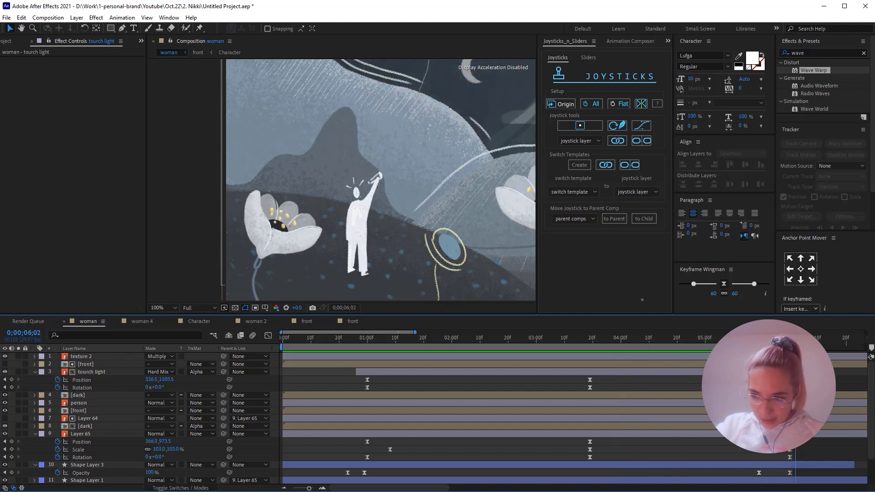
{"action": "left_click_drag", "start_coordinate": [795, 339], "coordinate": [379, 398]}
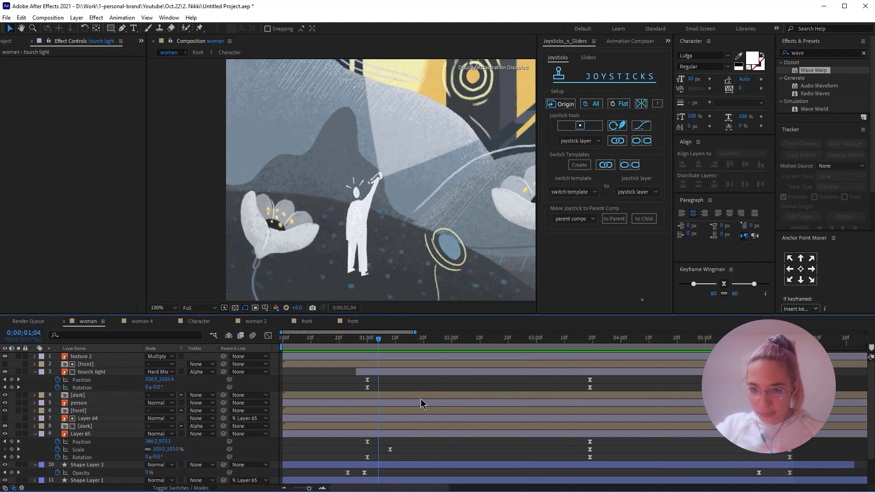
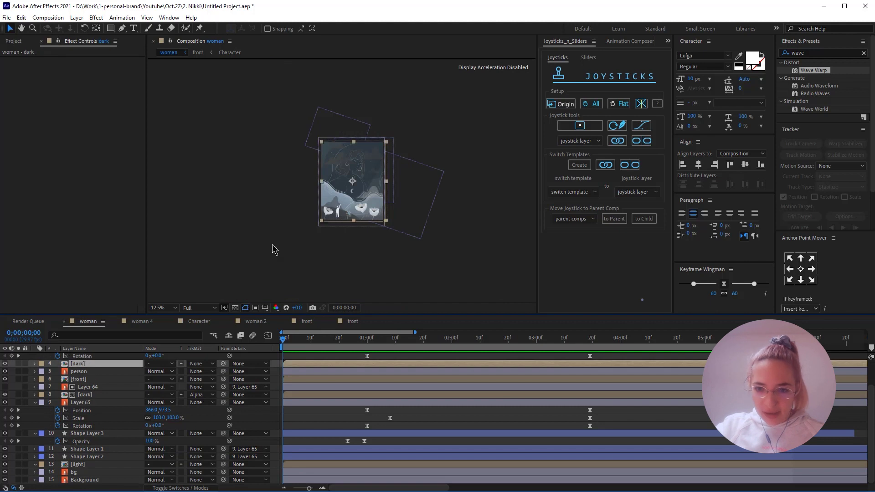
- Solo the [dark] layer above the person layer to view it alone, and turn its solo off
{"action": "scroll", "coordinate": [370, 183], "scroll_direction": "up", "scroll_amount": 1}
{"action": "left_click", "coordinate": [18, 364]}
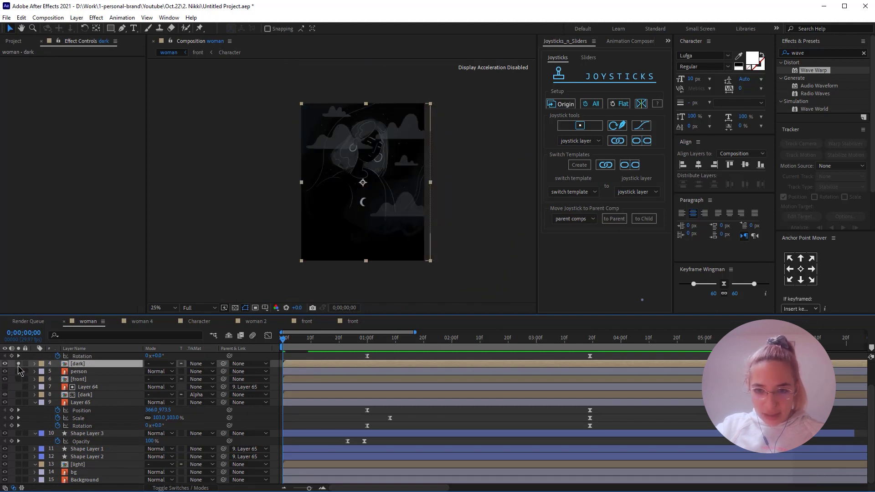
{"action": "left_click", "coordinate": [17, 366]}
{"action": "left_click", "coordinate": [17, 366]}
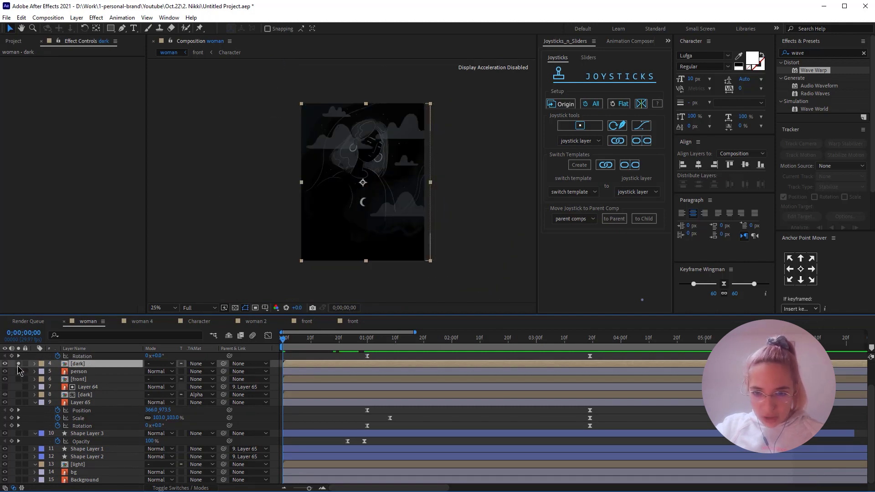
{"action": "left_click", "coordinate": [17, 366]}
{"action": "scroll", "coordinate": [91, 397], "scroll_direction": "up", "scroll_amount": 2}
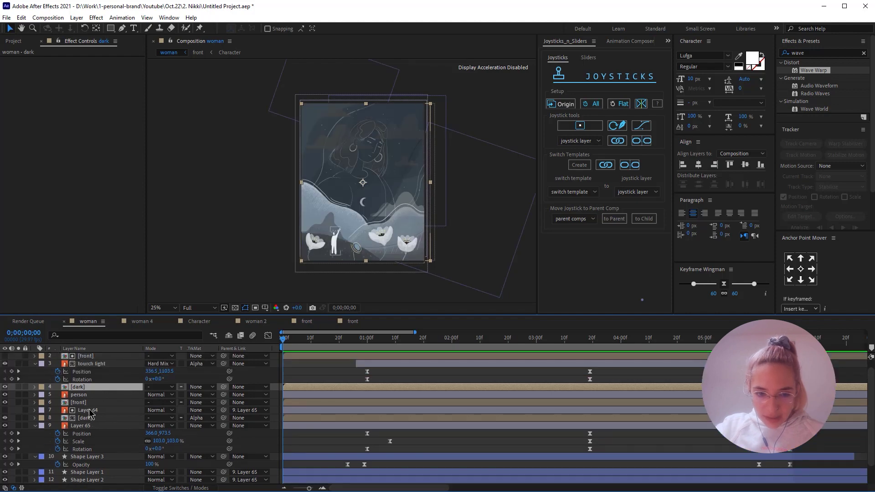
- Show the upper [dark] layer's Opacity keyframes and examine the fade around 0;00;00;23, ending at 0;00;00;19
{"action": "key", "text": "t"}
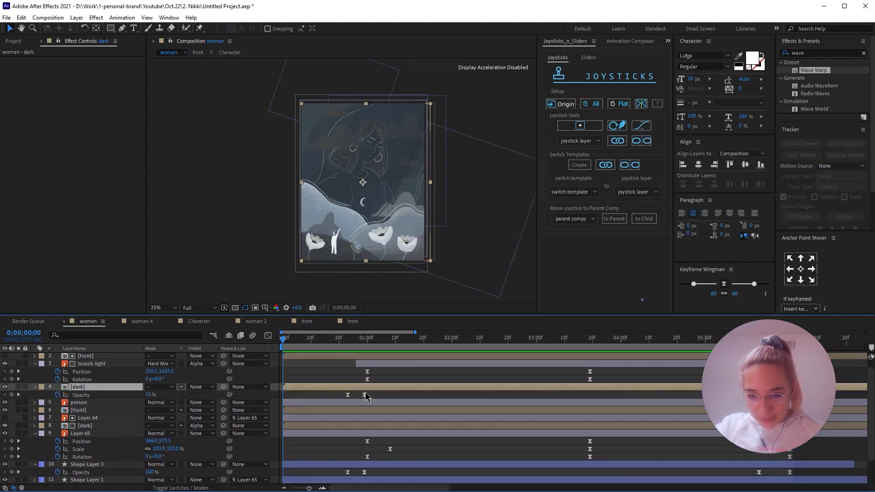
{"action": "mouse_move", "coordinate": [335, 344]}
{"action": "left_mouse_down"}
{"action": "mouse_move", "coordinate": [354, 344]}
{"action": "mouse_move", "coordinate": [348, 352]}
{"action": "left_mouse_up"}
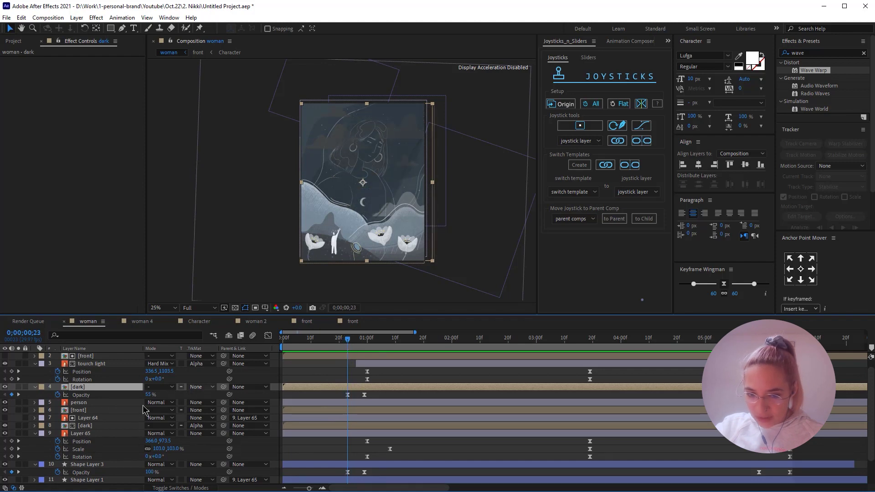
{"action": "left_click", "coordinate": [94, 403]}
{"action": "left_click", "coordinate": [81, 395]}
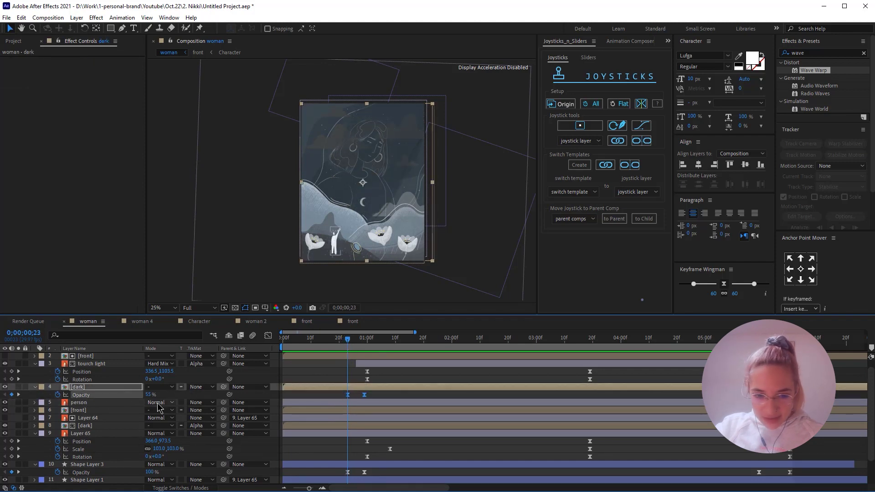
{"action": "left_click_drag", "start_coordinate": [349, 345], "coordinate": [267, 370]}
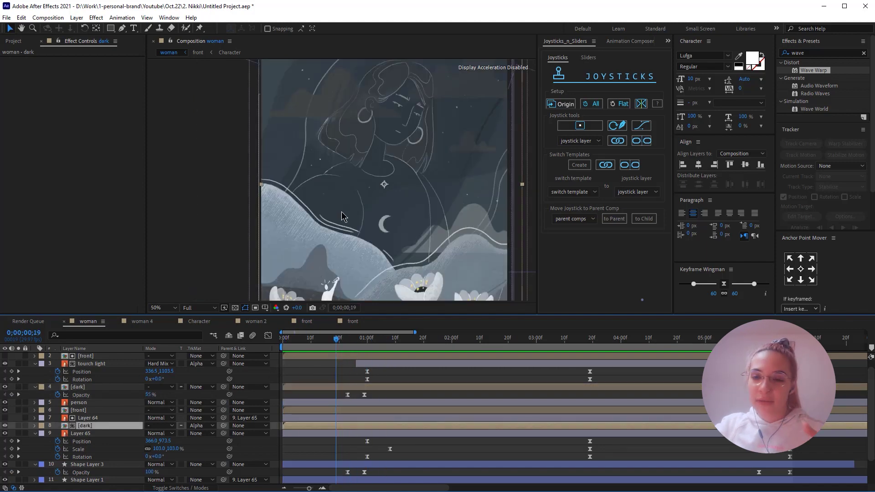
- Solo the [dark] layer below Layer 64 and compare it with the upper [dark] layer
{"action": "scroll", "coordinate": [341, 212], "scroll_direction": "down", "scroll_amount": 2}
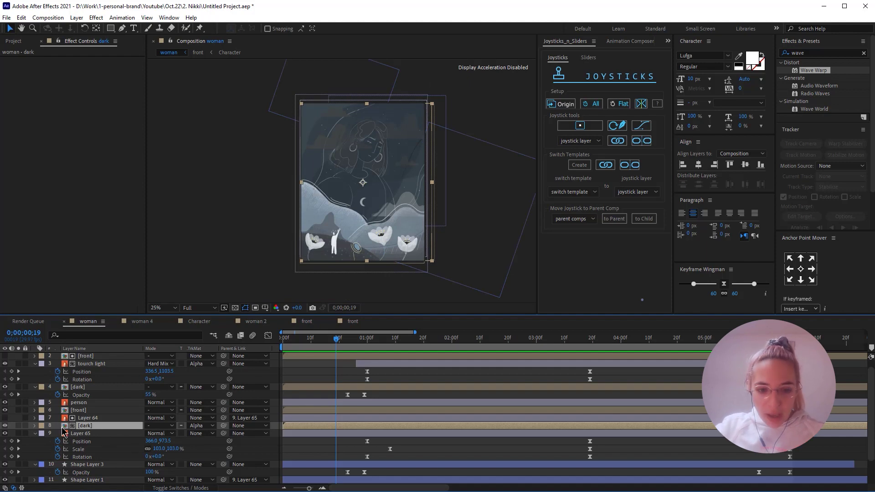
{"action": "left_click", "coordinate": [18, 426]}
{"action": "scroll", "coordinate": [373, 225], "scroll_direction": "up", "scroll_amount": 2}
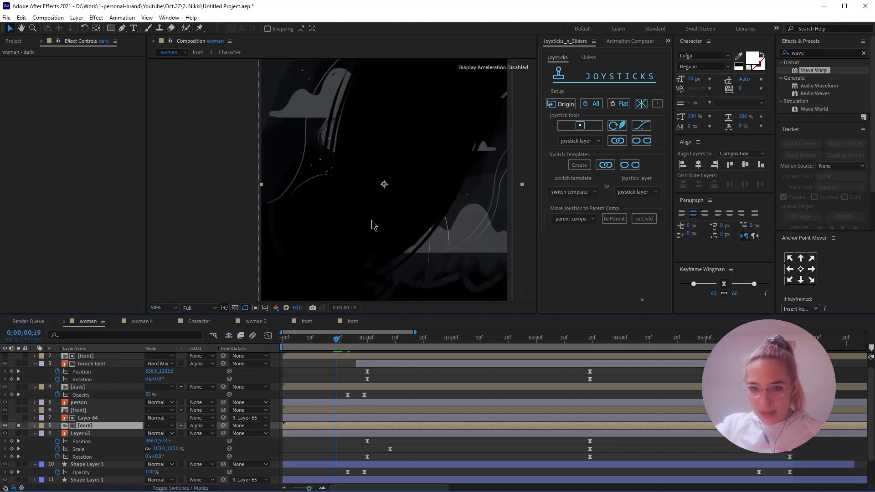
{"action": "left_click", "coordinate": [84, 387]}
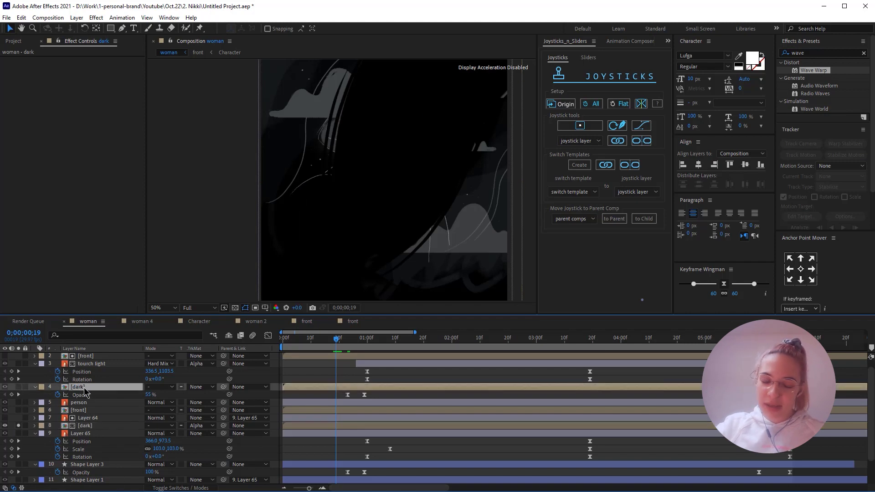
{"action": "left_click", "coordinate": [95, 425]}
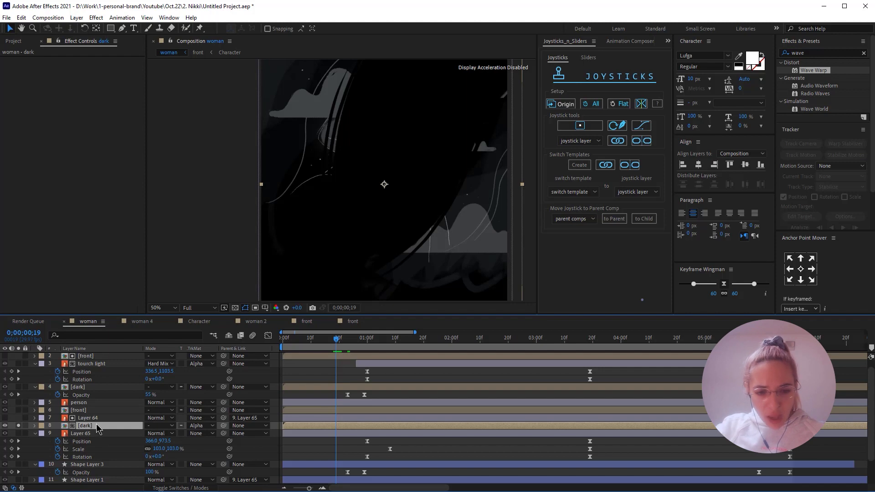
- Display the layer switches and solo Layer 64 with its visibility on to reveal the matte shape
{"action": "left_click", "coordinate": [89, 418]}
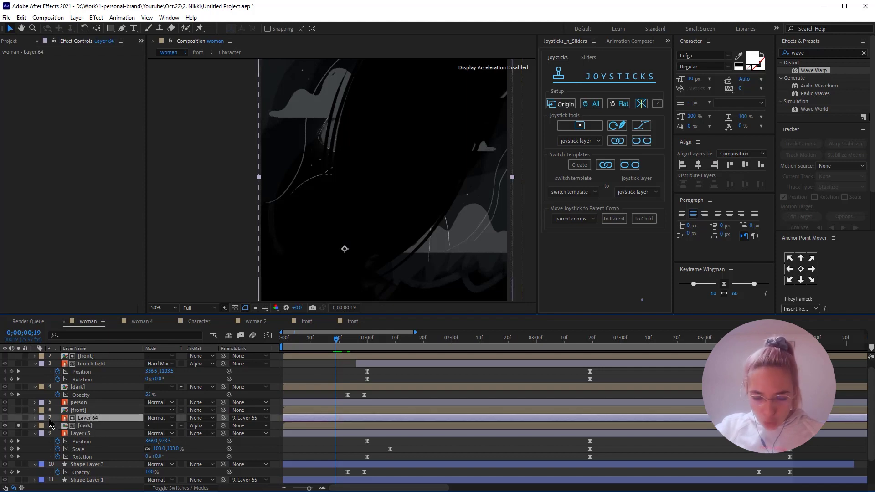
{"action": "left_click", "coordinate": [173, 488]}
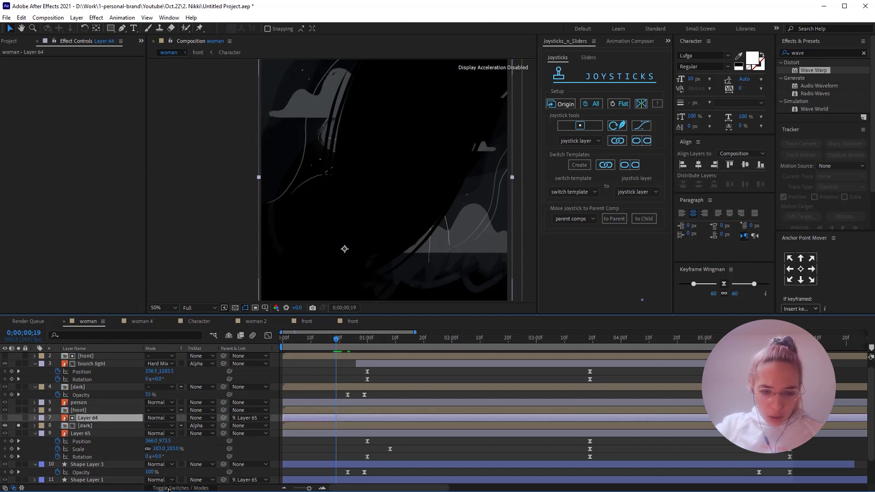
{"action": "left_click", "coordinate": [18, 418]}
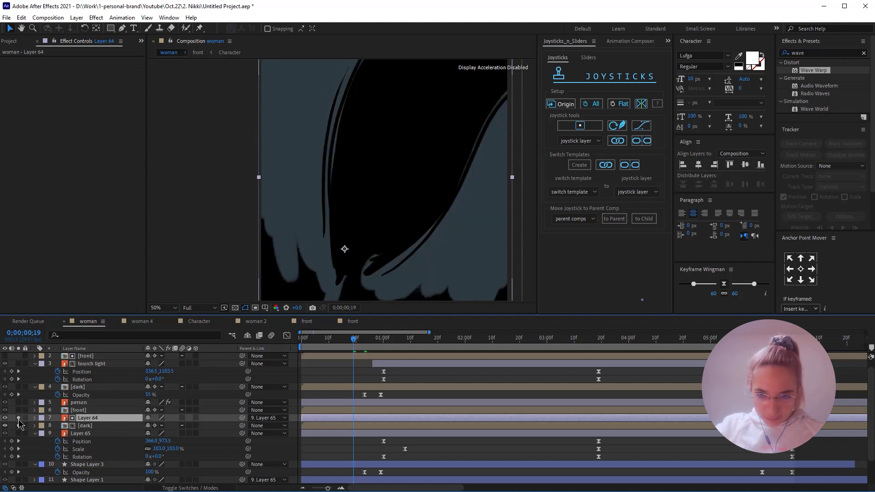
{"action": "key", "text": "comma"}
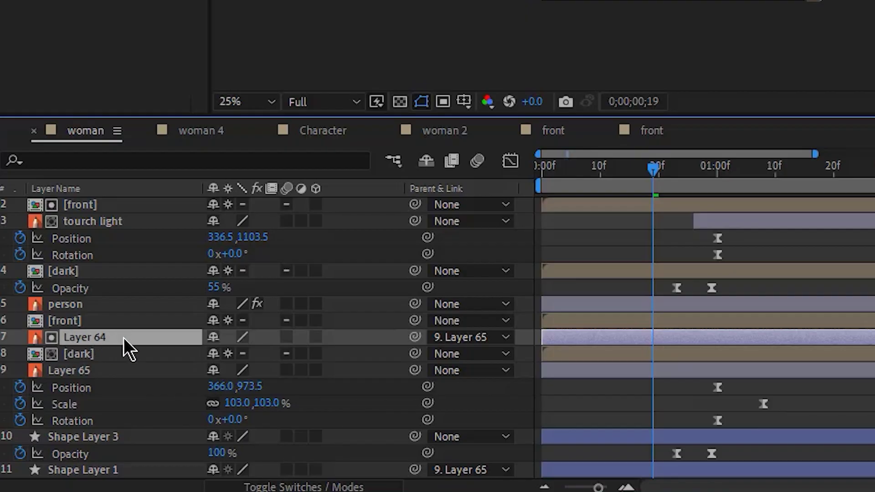
- Check Layer 64's parent link to Layer 65 and preview how both move around 0;00;01;00
{"action": "left_click", "coordinate": [65, 374]}
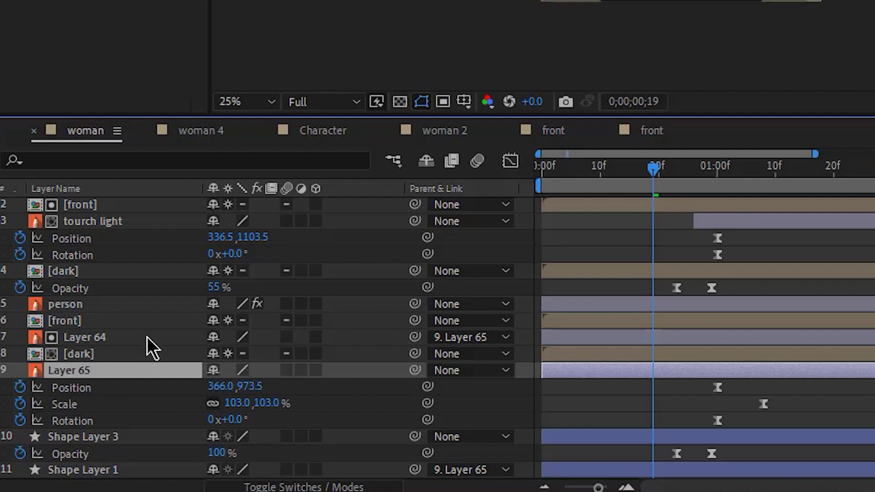
{"action": "left_click", "coordinate": [98, 339]}
{"action": "left_click", "coordinate": [93, 373]}
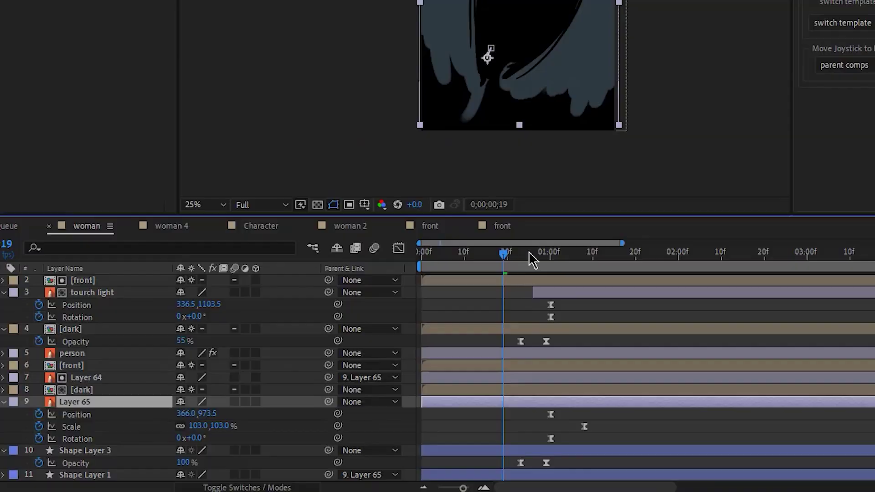
{"action": "left_click_drag", "start_coordinate": [653, 166], "coordinate": [819, 183]}
{"action": "left_click_drag", "start_coordinate": [431, 346], "coordinate": [559, 349]}
{"action": "key", "text": "space"}
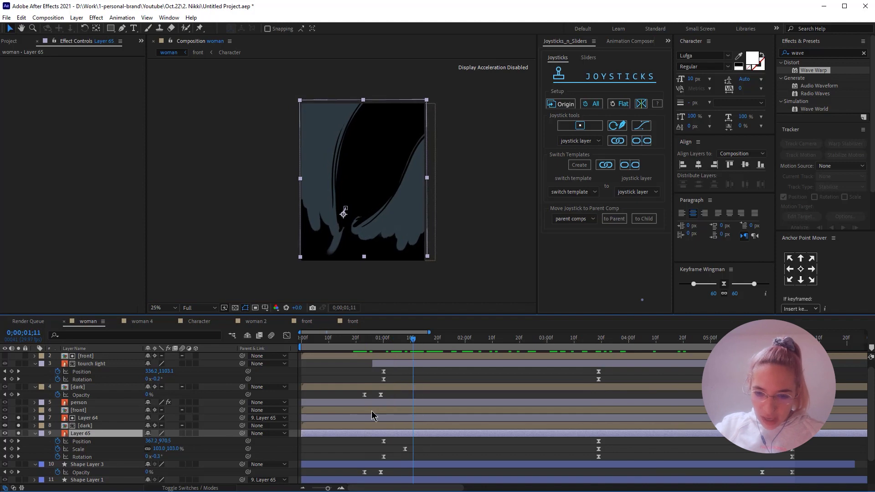
{"action": "key", "text": "space"}
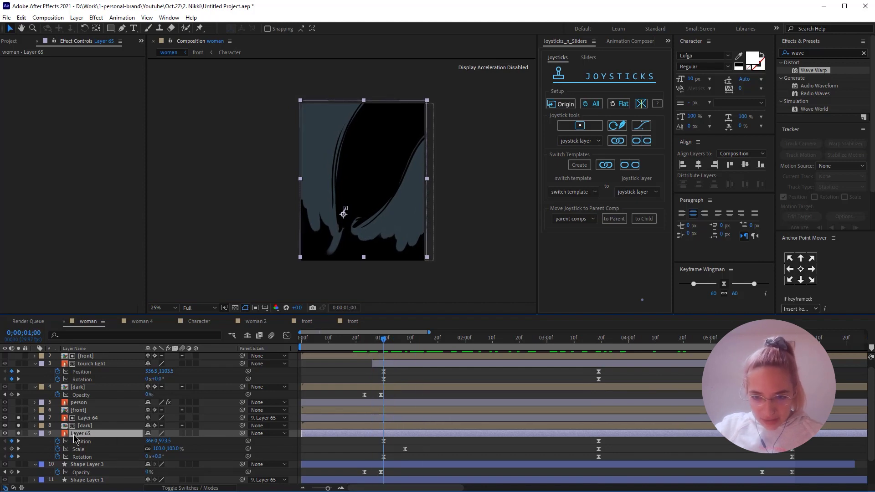
- Show the blend mode and track matte settings and apply Alpha Matte "Layer 64" to the lower [dark] layer
{"action": "left_click", "coordinate": [50, 427]}
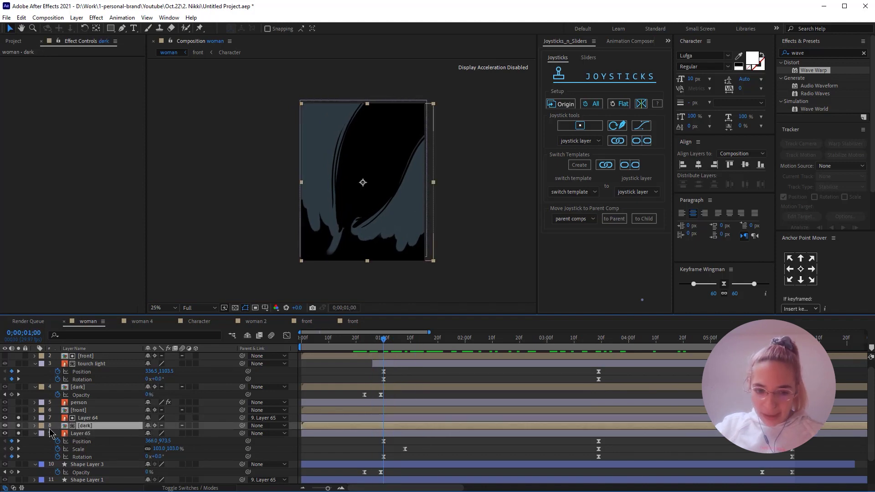
{"action": "key", "text": "F4"}
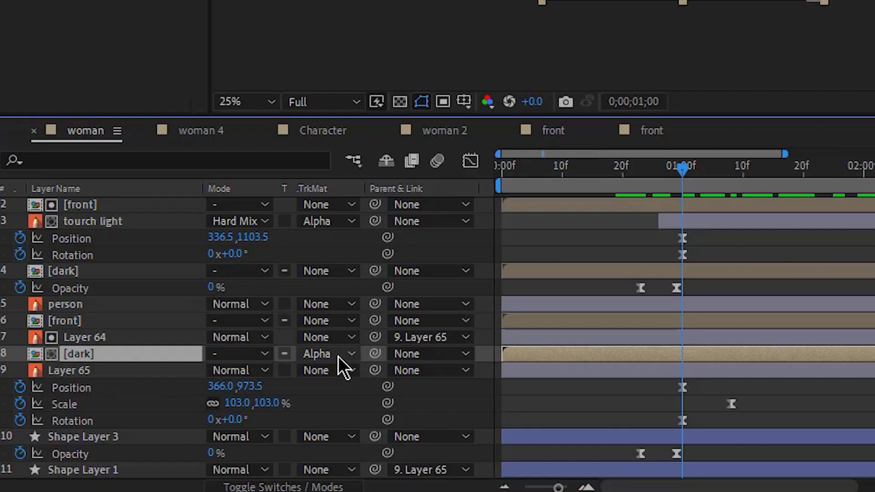
{"action": "left_click", "coordinate": [205, 426]}
{"action": "left_click", "coordinate": [228, 448]}
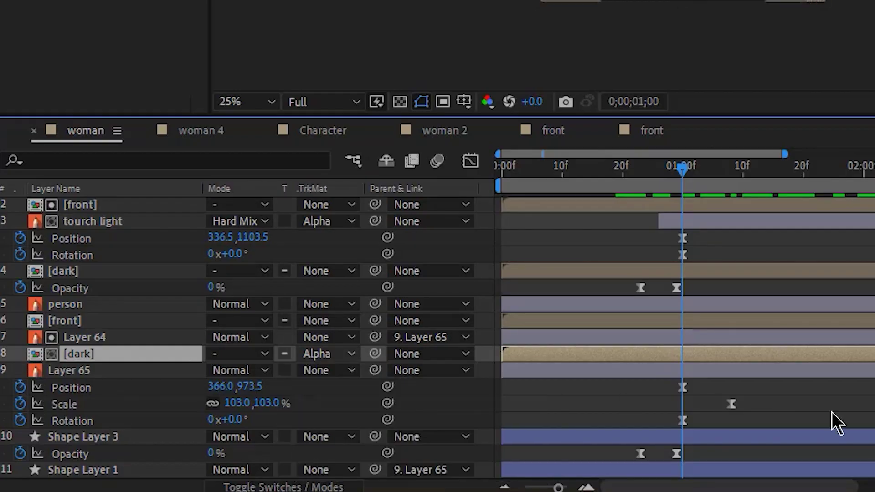
- Review how Layer 64, the matted [dark] layer and Layer 65 are stacked and parented
{"action": "left_click", "coordinate": [832, 412]}
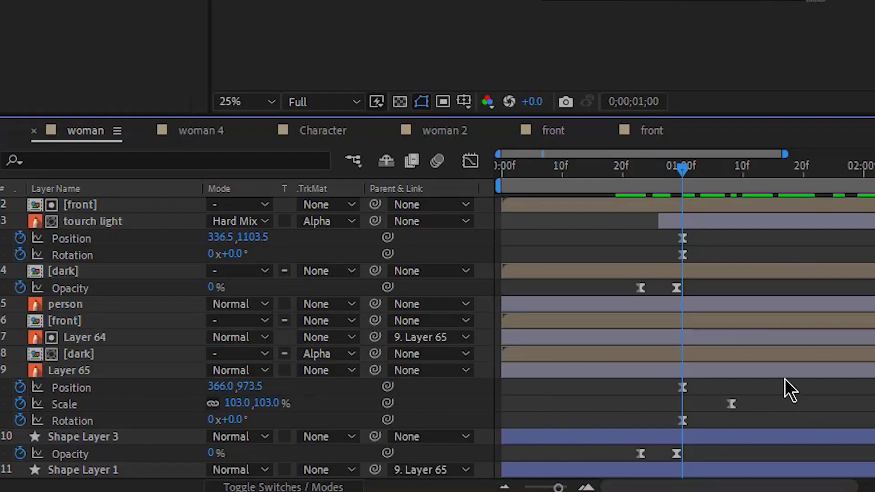
{"action": "left_click", "coordinate": [784, 376]}
{"action": "left_click", "coordinate": [102, 341]}
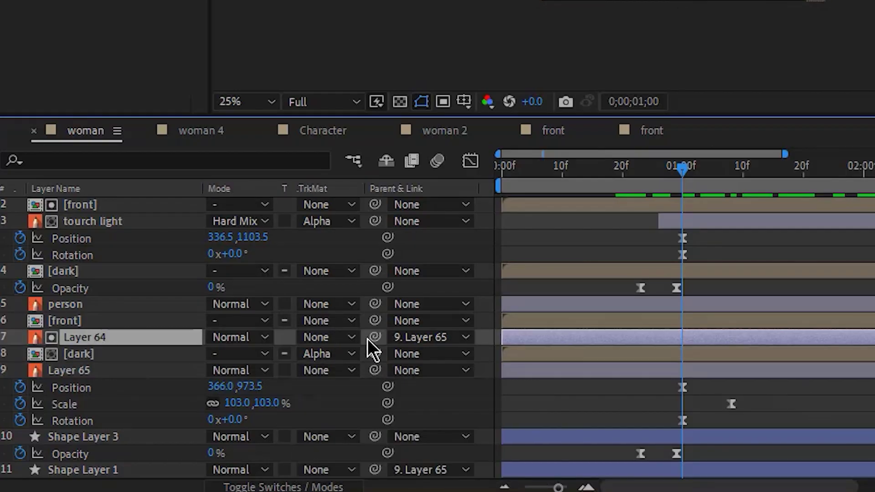
{"action": "left_click", "coordinate": [117, 372]}
{"action": "left_click", "coordinate": [78, 354]}
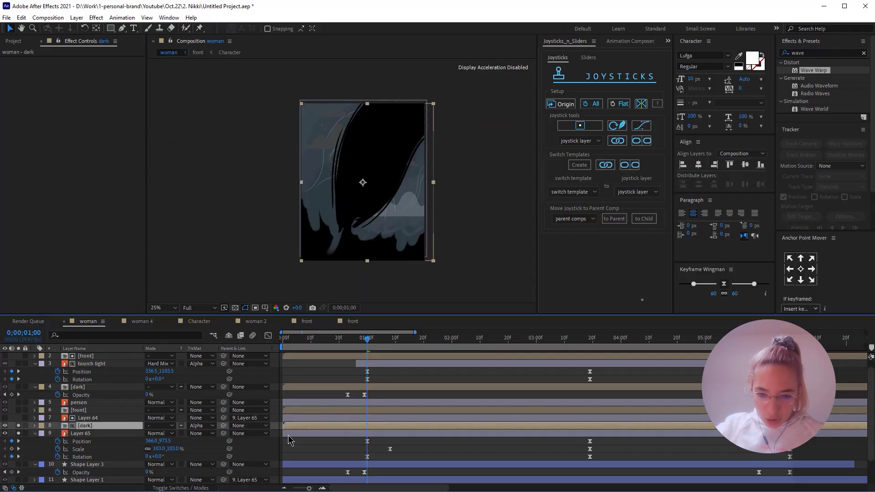
- Set the lower [dark] layer to No Track Matte for comparison and restore Alpha Matte "Layer 64"
{"action": "left_click", "coordinate": [319, 353]}
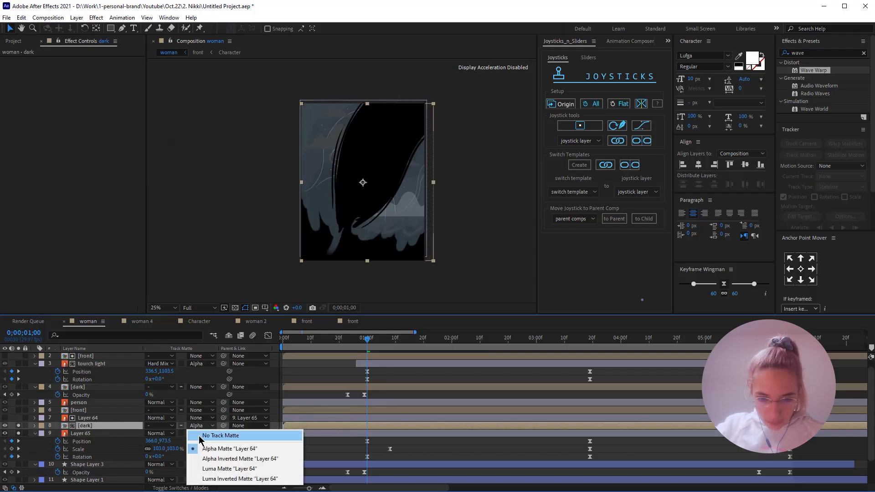
{"action": "left_click", "coordinate": [200, 436]}
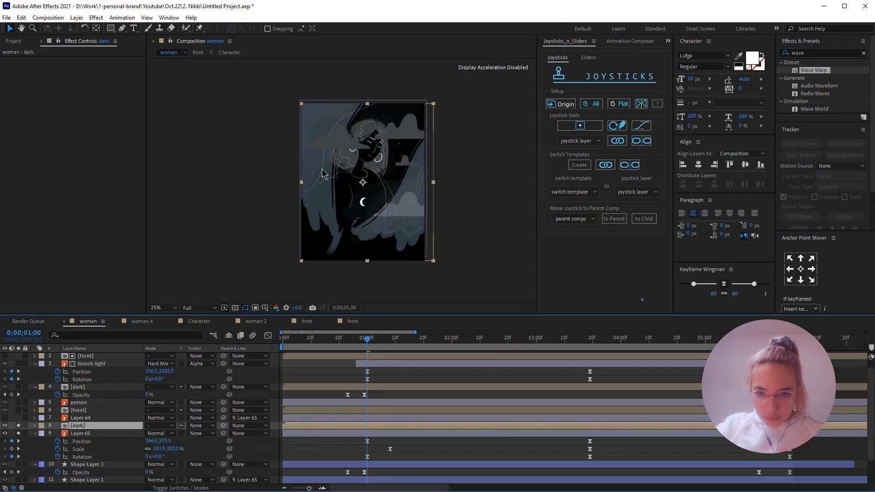
{"action": "left_click", "coordinate": [205, 428]}
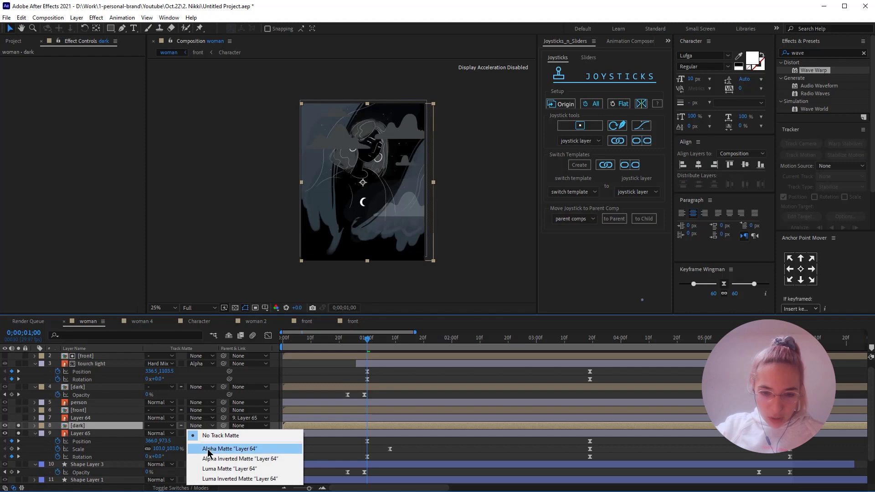
{"action": "left_click", "coordinate": [229, 448]}
- Select Layer 65 and briefly turn off the soloed layers to compare them with the full scene
{"action": "left_click", "coordinate": [167, 432]}
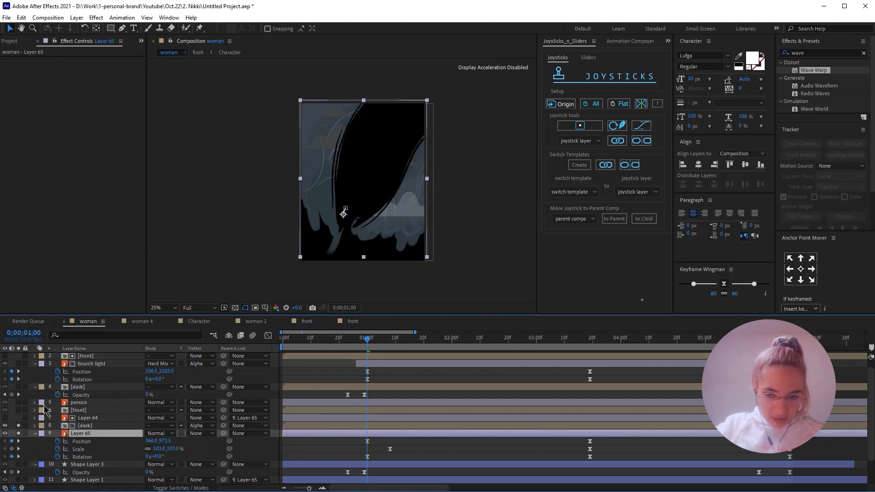
{"action": "mouse_move", "coordinate": [18, 433]}
{"action": "left_mouse_down"}
{"action": "mouse_move", "coordinate": [19, 426]}
{"action": "mouse_move", "coordinate": [18, 434]}
{"action": "left_mouse_up"}
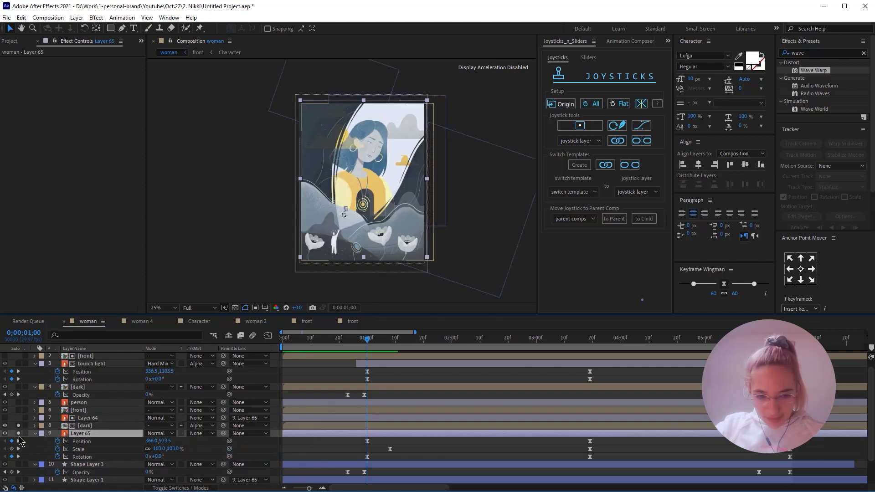
- Solo Shape Layer 1 and Shape Layer 2 along with the matted [dark] layer and Layer 65
{"action": "scroll", "coordinate": [54, 456], "scroll_direction": "down", "scroll_amount": 2}
{"action": "left_click", "coordinate": [76, 473]}
{"action": "left_click", "coordinate": [77, 465]}
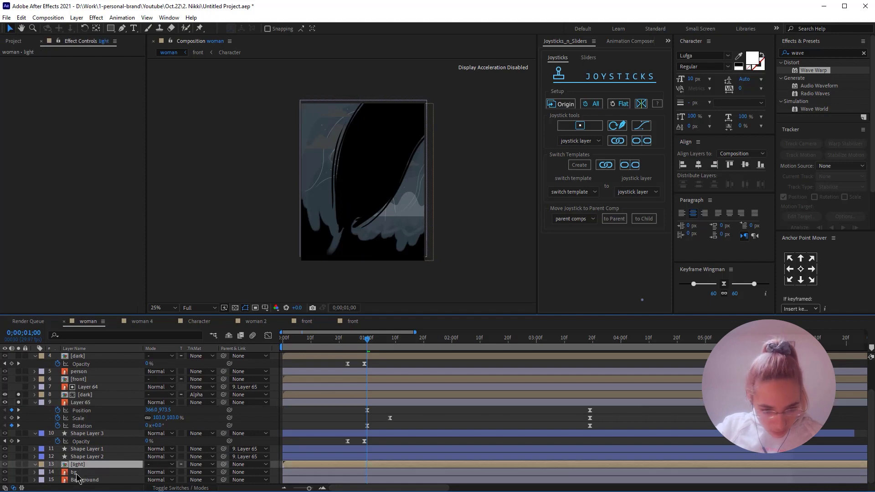
{"action": "left_click", "coordinate": [12, 474]}
{"action": "left_click", "coordinate": [19, 473]}
{"action": "left_click", "coordinate": [12, 458]}
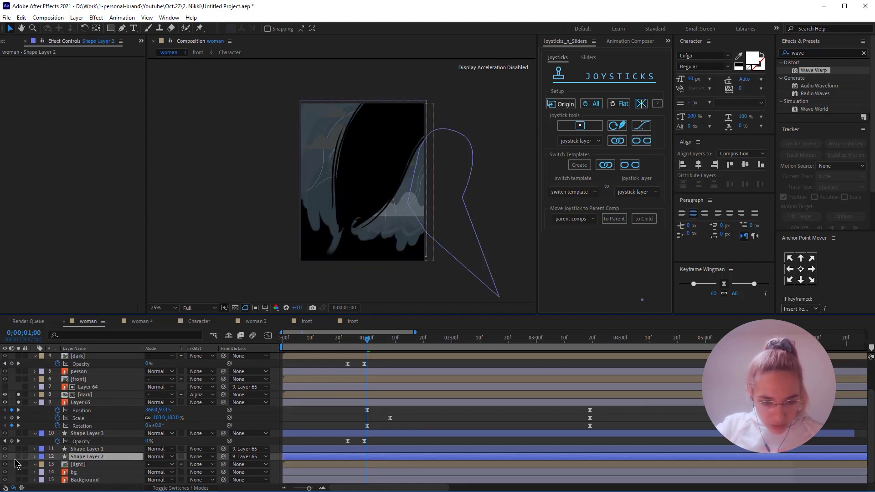
{"action": "left_click_drag", "start_coordinate": [18, 457], "coordinate": [20, 450]}
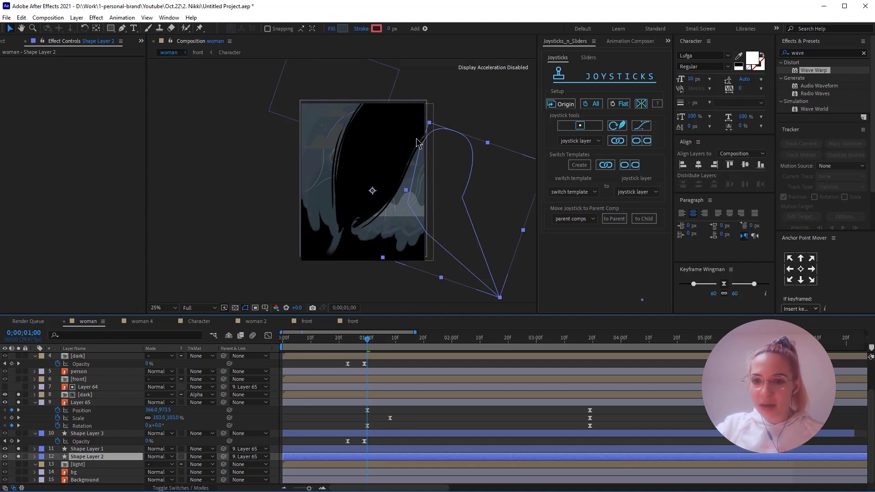
- Select Shape Layer 1, scrub to about 0;00;03;25 to watch the shape layers follow Layer 65, and turn off the solos
{"action": "left_click", "coordinate": [73, 449]}
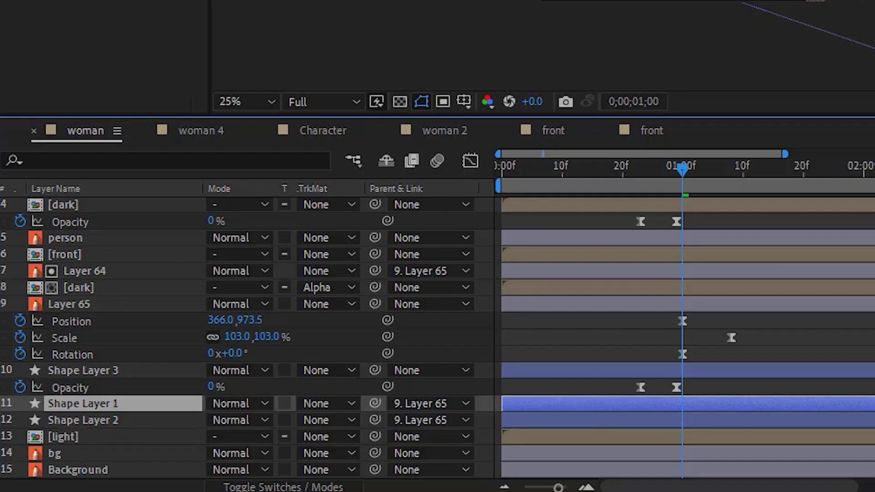
{"action": "left_click_drag", "start_coordinate": [682, 169], "coordinate": [874, 170]}
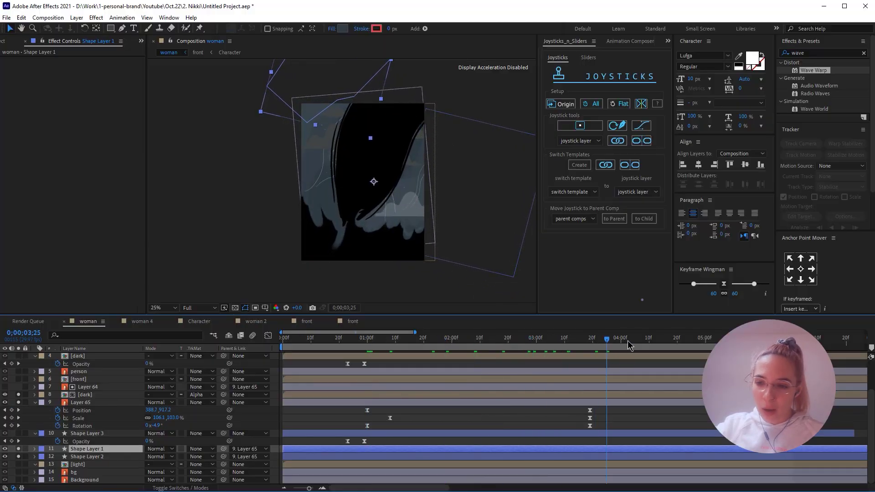
{"action": "left_click_drag", "start_coordinate": [627, 340], "coordinate": [353, 391]}
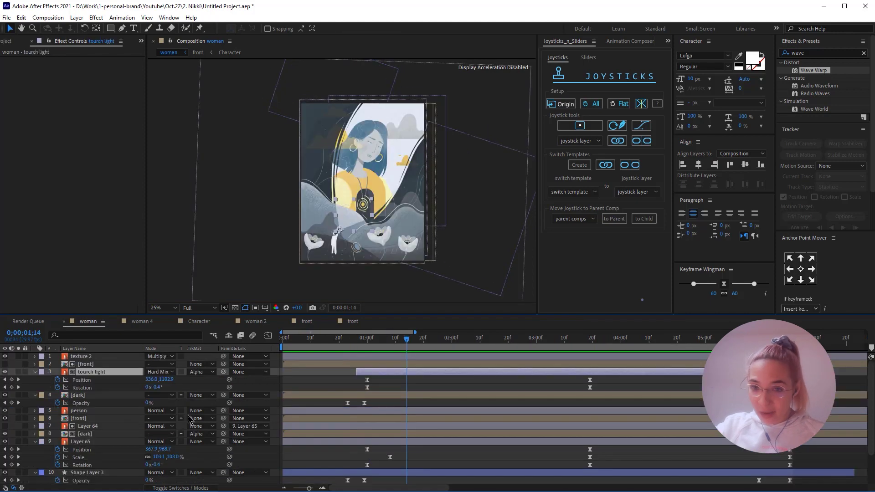
- Open the [light] precomp and examine its layers and the woman's movement along the timeline
{"action": "scroll", "coordinate": [58, 451], "scroll_direction": "down", "scroll_amount": 3}
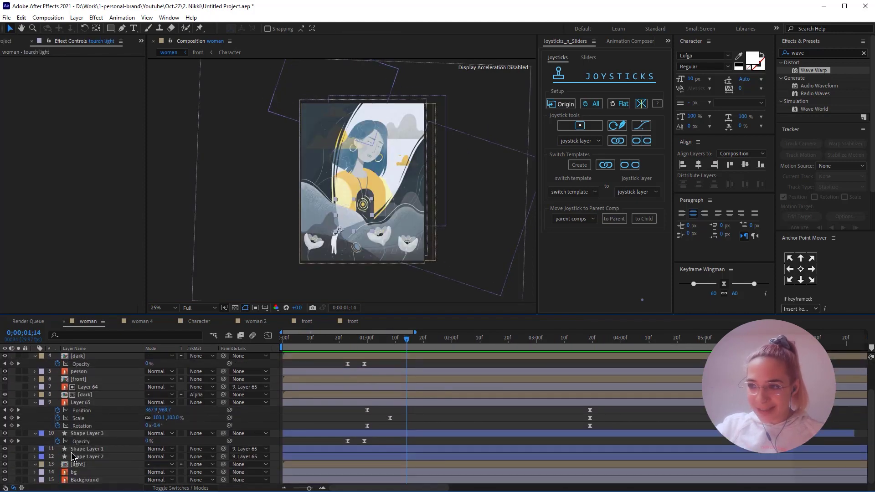
{"action": "double_click", "coordinate": [76, 465]}
{"action": "scroll", "coordinate": [328, 157], "scroll_direction": "down", "scroll_amount": 4}
{"action": "scroll", "coordinate": [327, 157], "scroll_direction": "up", "scroll_amount": 4}
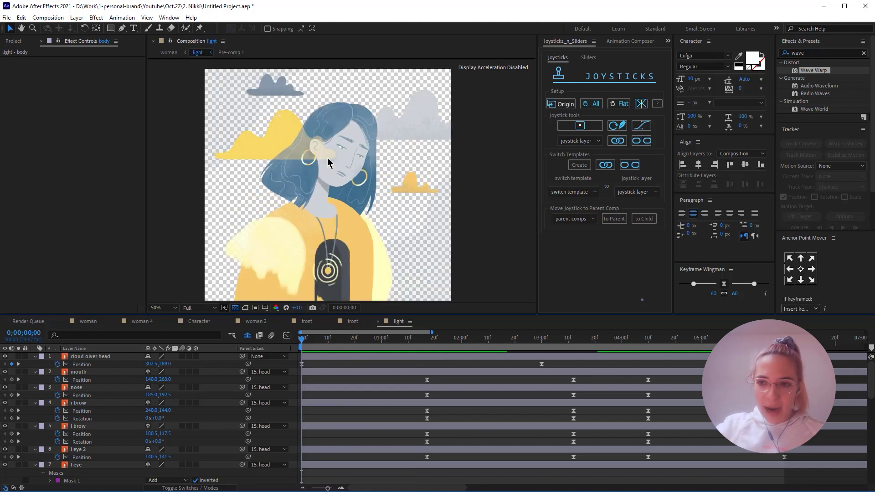
{"action": "left_click", "coordinate": [246, 308]}
{"action": "left_click_drag", "start_coordinate": [301, 340], "coordinate": [236, 406]}
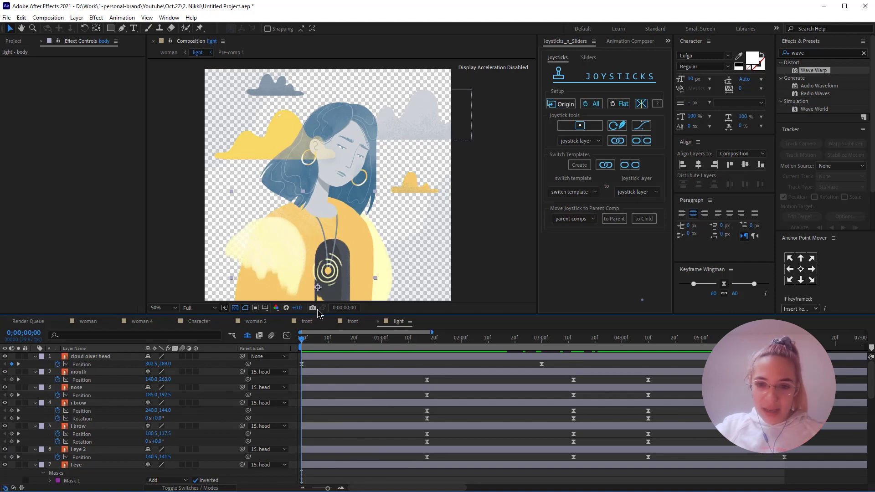
- Check the woman composition at an early frame and reopen the [light] precomp at its first frame
{"action": "left_click", "coordinate": [88, 321]}
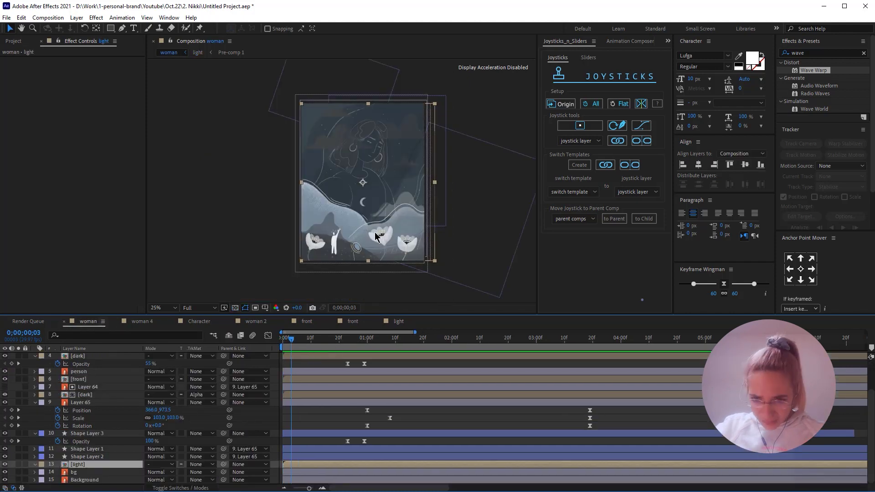
{"action": "left_click", "coordinate": [315, 339]}
{"action": "double_click", "coordinate": [346, 465]}
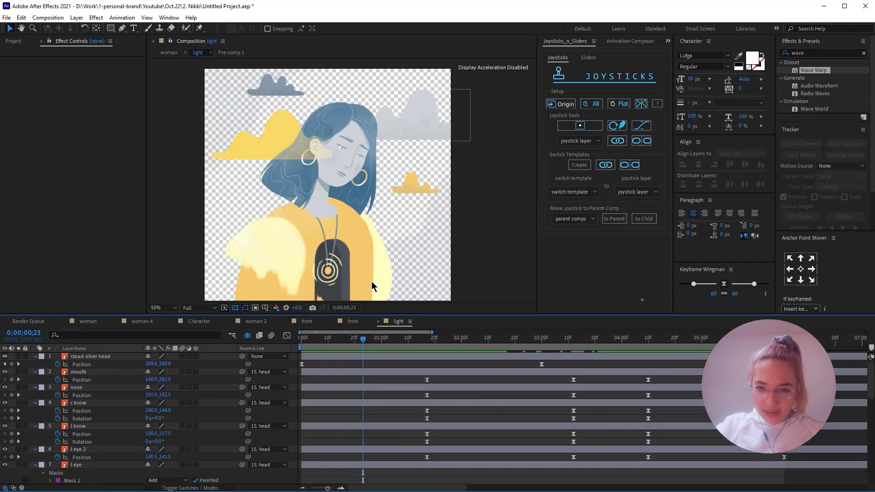
{"action": "key", "text": "Home"}
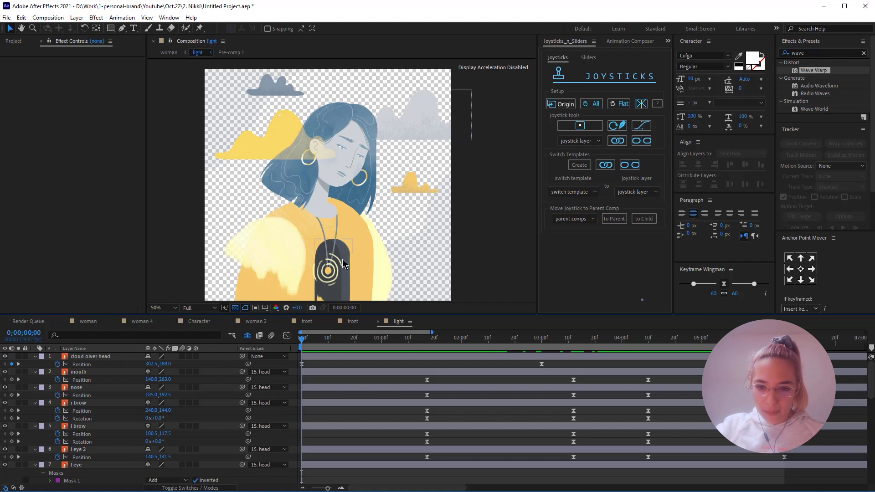
- Find the ring pendant over the door, unlock its [Pre-comp 1] layer and solo it
{"action": "left_click", "coordinate": [336, 279]}
{"action": "scroll", "coordinate": [349, 382], "scroll_direction": "down", "scroll_amount": 10}
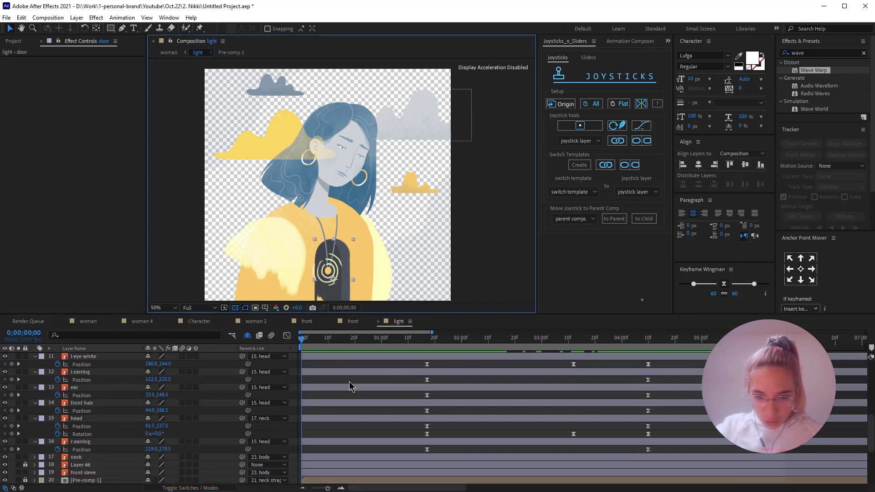
{"action": "key", "text": "F2"}
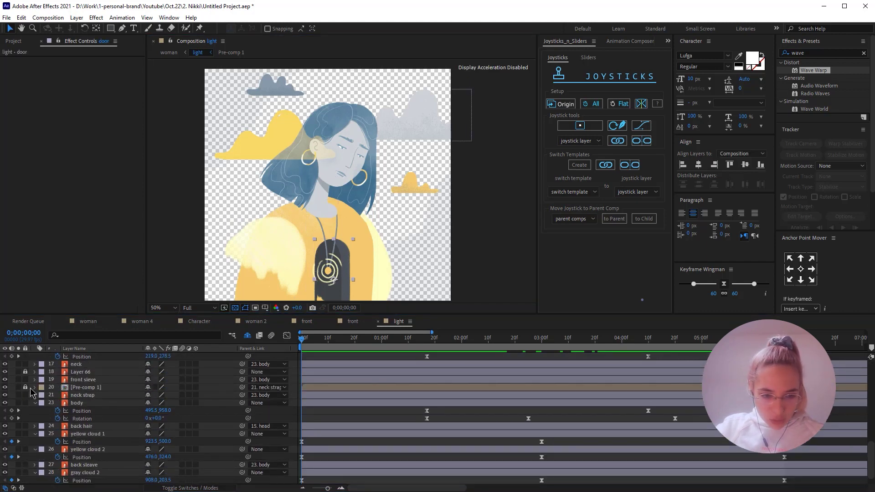
{"action": "left_click", "coordinate": [91, 387]}
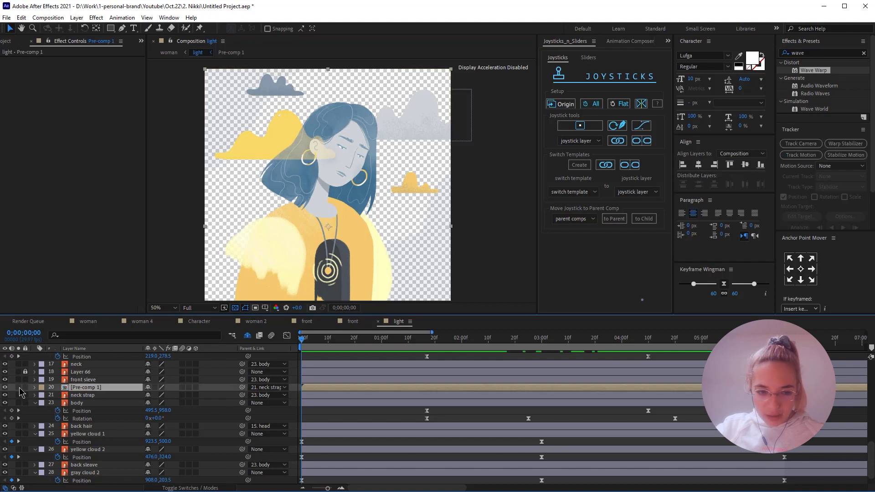
{"action": "left_click", "coordinate": [18, 388]}
{"action": "left_click", "coordinate": [246, 308]}
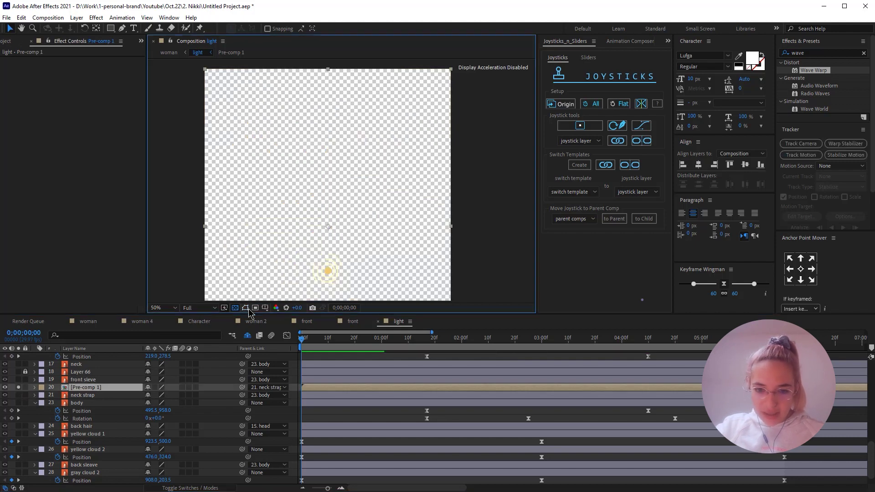
- Turn off the transparency grid and preview the soloed rings up close
{"action": "scroll", "coordinate": [355, 262], "scroll_direction": "up", "scroll_amount": 1}
{"action": "key", "text": "space"}
{"action": "left_click_drag", "start_coordinate": [341, 277], "coordinate": [368, 155]}
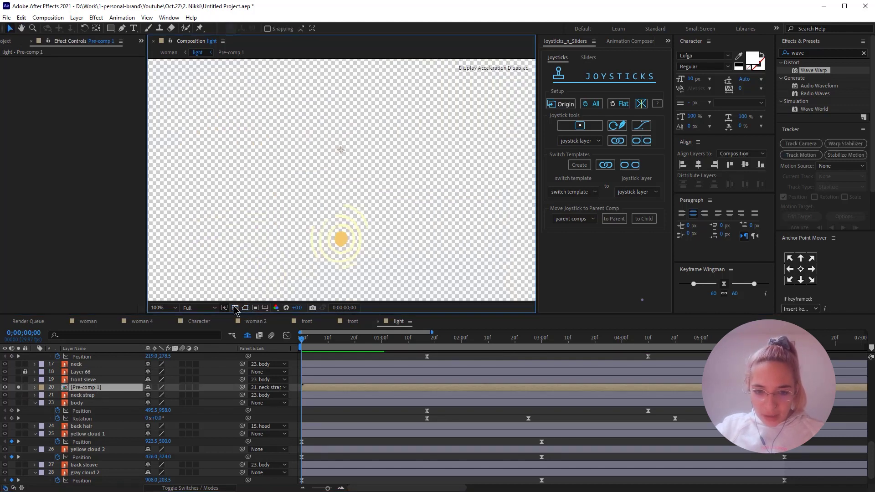
{"action": "left_click", "coordinate": [235, 308]}
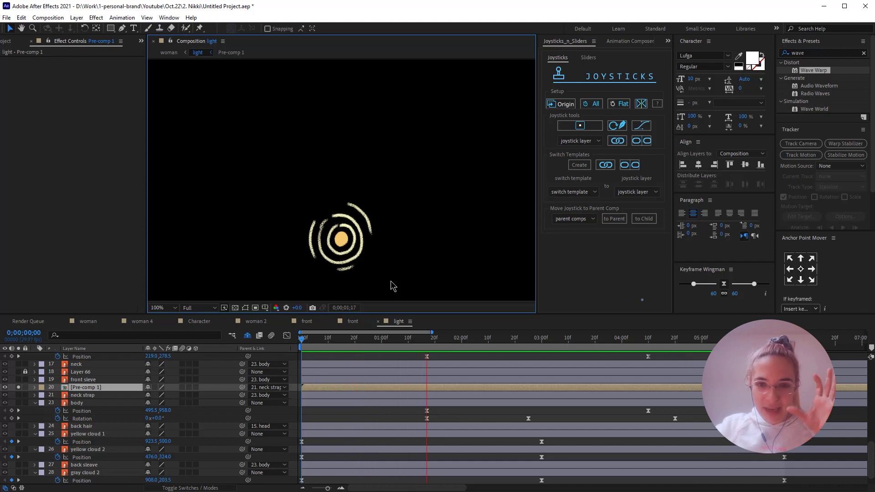
{"action": "key", "text": "space"}
- Turn off the solo on [Pre-comp 1] and view the whole woman at 0;00;01;14
{"action": "scroll", "coordinate": [498, 423], "scroll_direction": "down", "scroll_amount": 1}
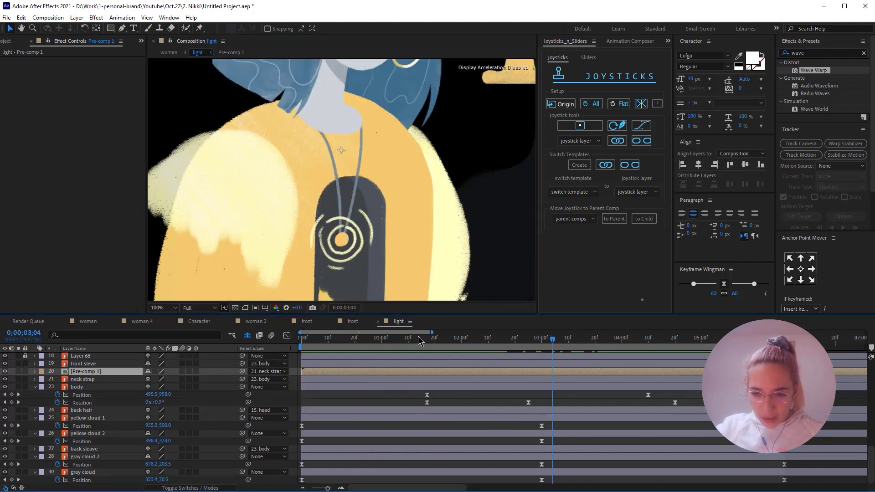
{"action": "left_click", "coordinate": [419, 339]}
{"action": "key", "text": "comma"}
{"action": "key", "text": "comma"}
{"action": "left_click_drag", "start_coordinate": [331, 114], "coordinate": [331, 179]}
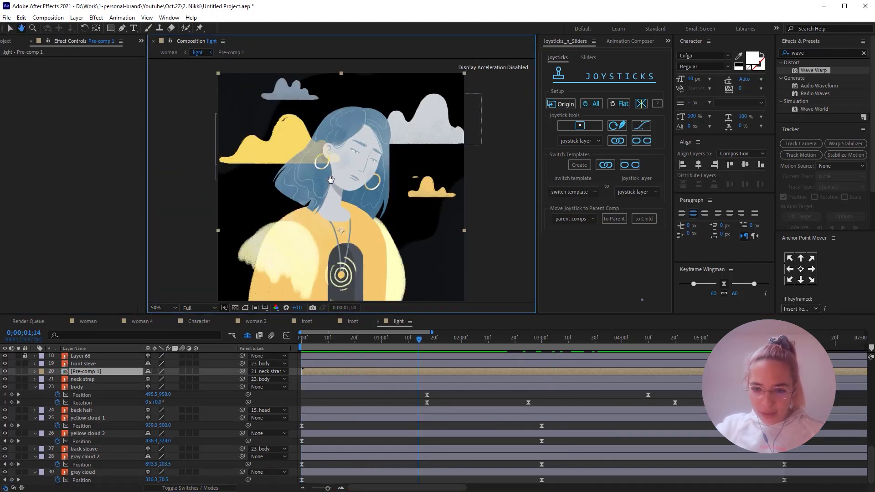
- Review how the body, neck, head and face layers are stacked and parented in the [light] precomp
{"action": "left_click", "coordinate": [95, 387]}
{"action": "scroll", "coordinate": [96, 400], "scroll_direction": "up", "scroll_amount": 8}
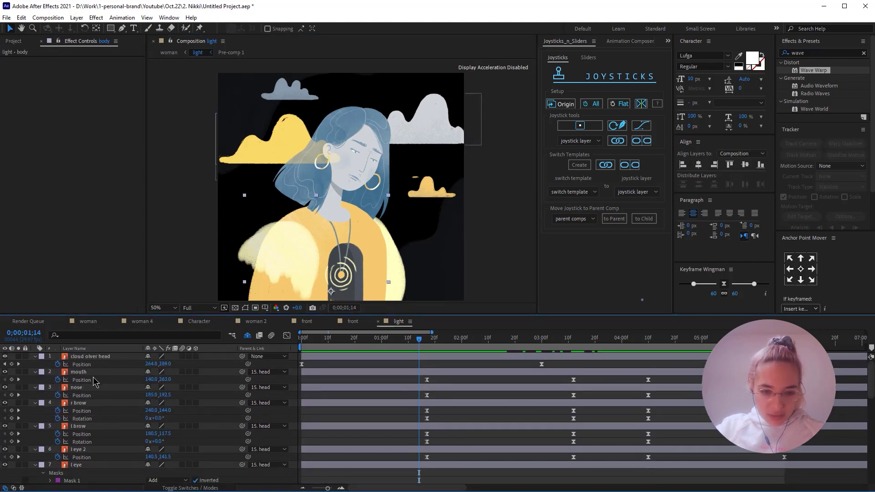
{"action": "scroll", "coordinate": [100, 420], "scroll_direction": "down", "scroll_amount": 7}
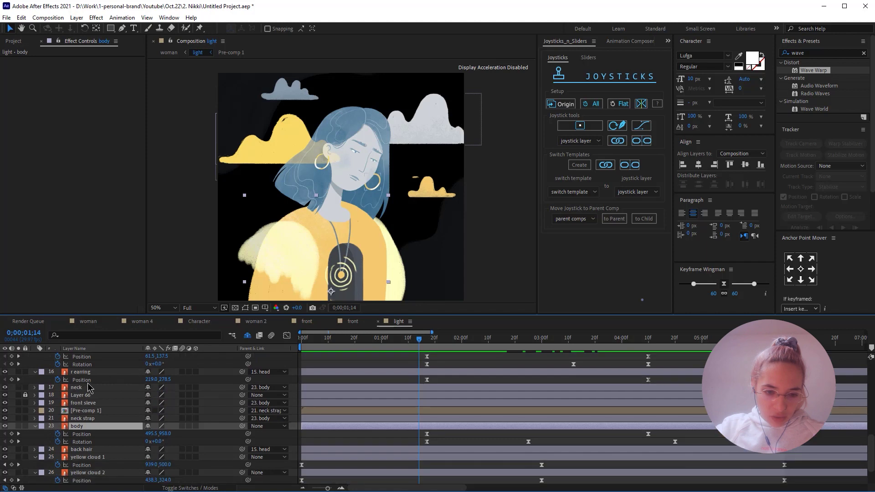
{"action": "scroll", "coordinate": [89, 387], "scroll_direction": "up", "scroll_amount": 2}
{"action": "scroll", "coordinate": [94, 399], "scroll_direction": "down", "scroll_amount": 2}
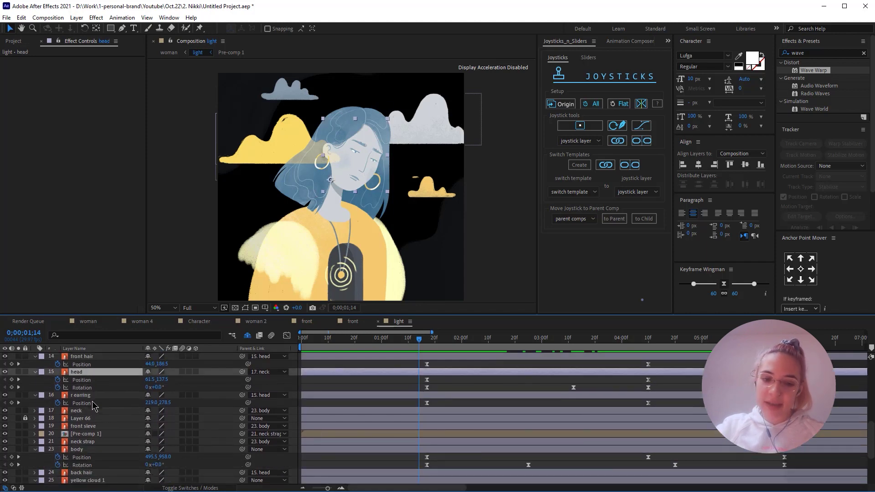
- Scrub forward from 0;00;01;14 to about 0;00;04;22 to examine the body and head movement
{"action": "left_click", "coordinate": [474, 438]}
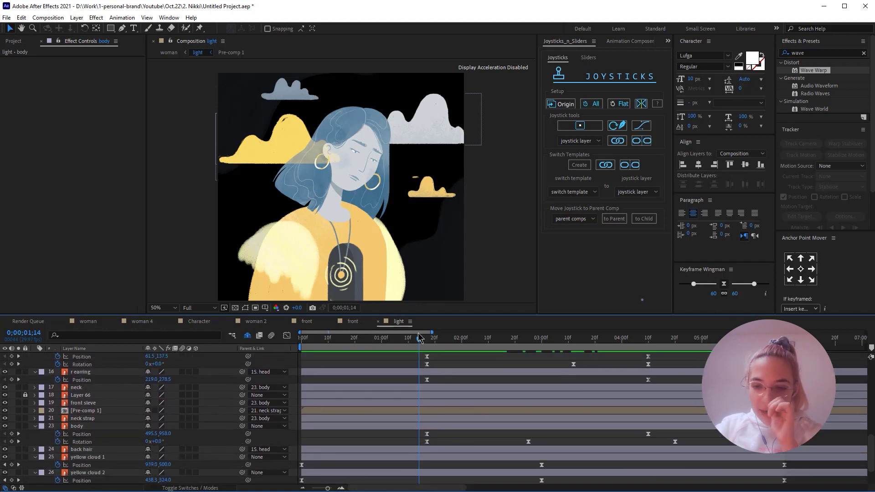
{"action": "left_click_drag", "start_coordinate": [419, 339], "coordinate": [480, 342]}
{"action": "key", "text": "space"}
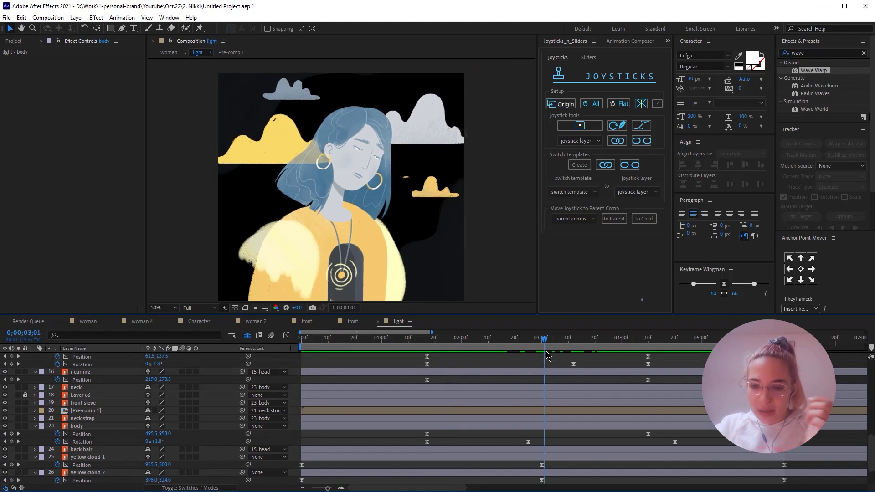
{"action": "scroll", "coordinate": [322, 395], "scroll_direction": "up", "scroll_amount": 2}
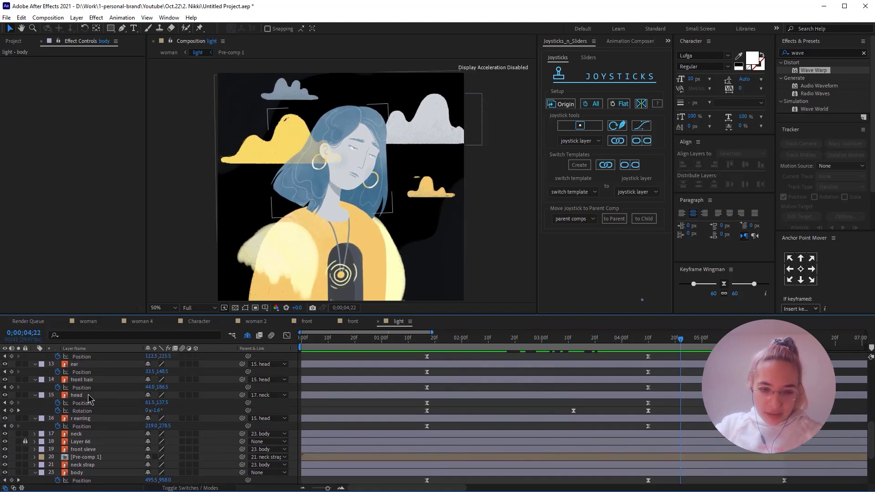
- Select the head layer, preview it from 0;00;01;14 and examine its Position and Rotation keyframes
{"action": "left_click", "coordinate": [90, 396]}
{"action": "left_click_drag", "start_coordinate": [435, 341], "coordinate": [421, 371]}
{"action": "key", "text": "space"}
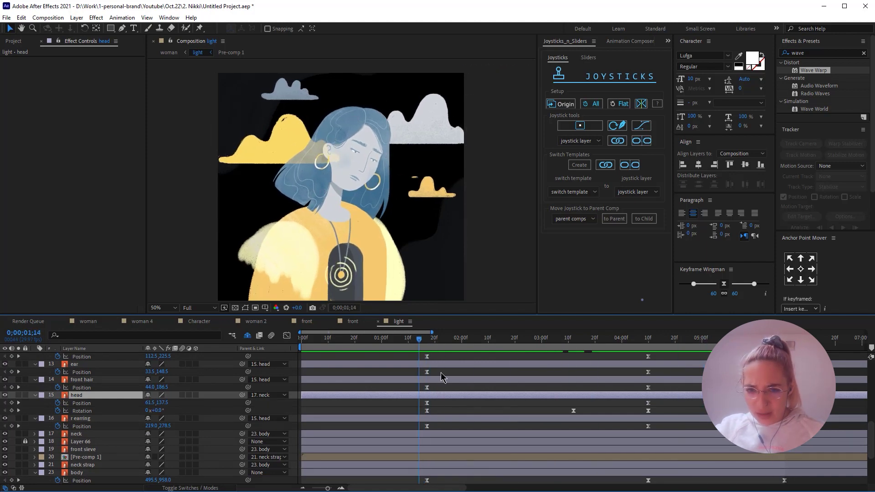
{"action": "left_click", "coordinate": [111, 412]}
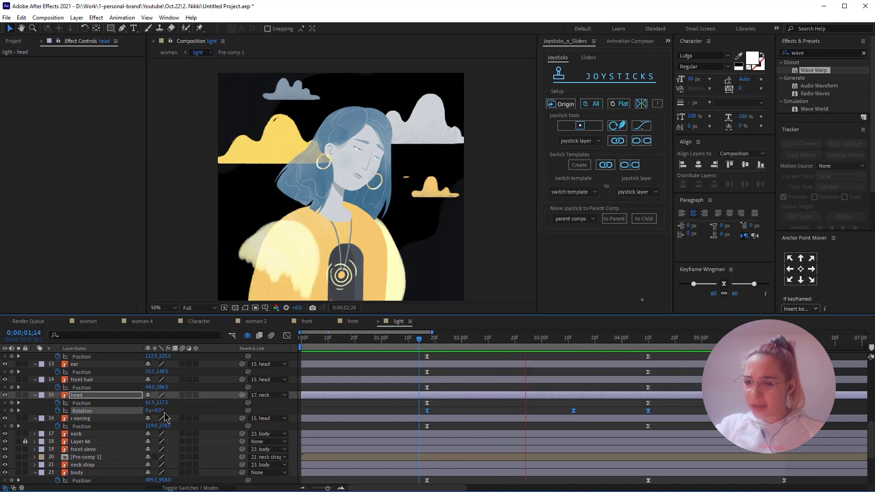
{"action": "left_click", "coordinate": [86, 403]}
{"action": "left_click", "coordinate": [88, 412]}
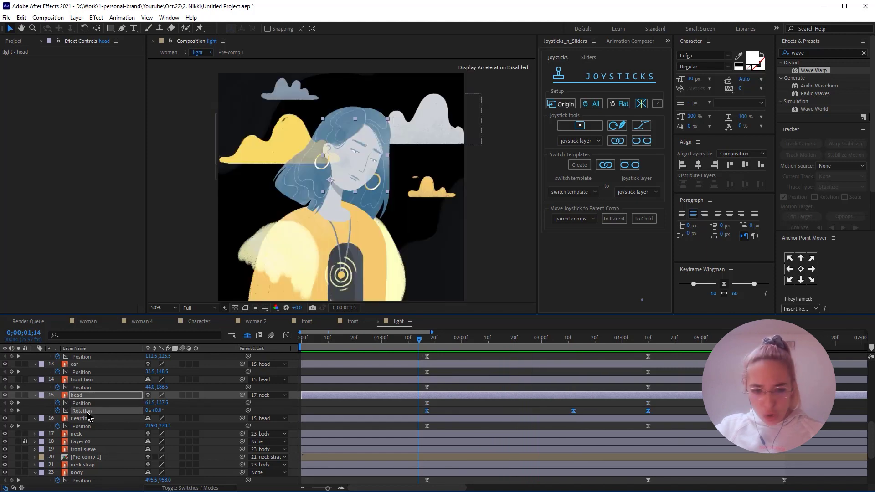
{"action": "left_click", "coordinate": [87, 404]}
- Select the body layer's Position and Rotation keyframes and scrub around 0;00;01;17 to examine its motion
{"action": "scroll", "coordinate": [524, 383], "scroll_direction": "down", "scroll_amount": 4}
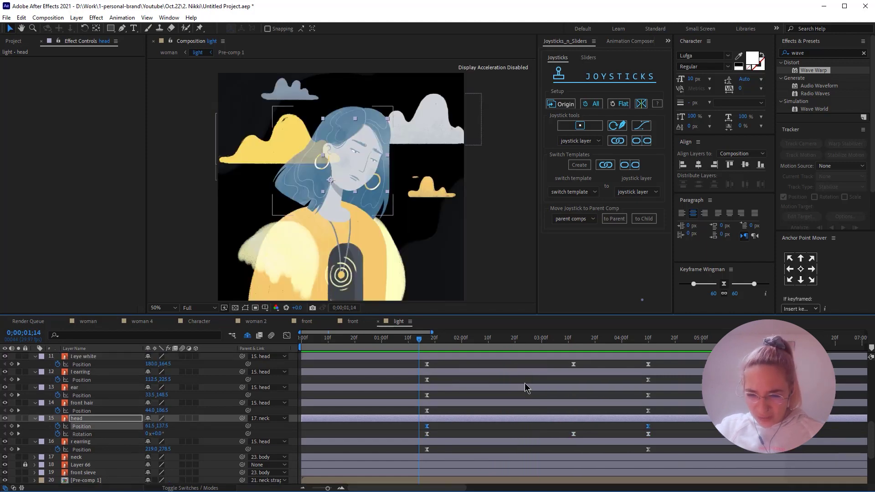
{"action": "left_click", "coordinate": [88, 395]}
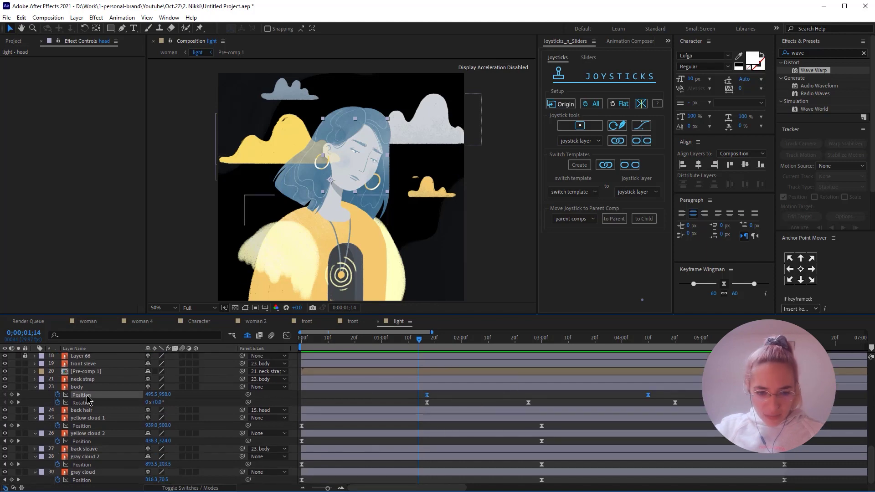
{"action": "left_click", "coordinate": [87, 403], "text": "shift"}
{"action": "left_click_drag", "start_coordinate": [457, 340], "coordinate": [423, 346]}
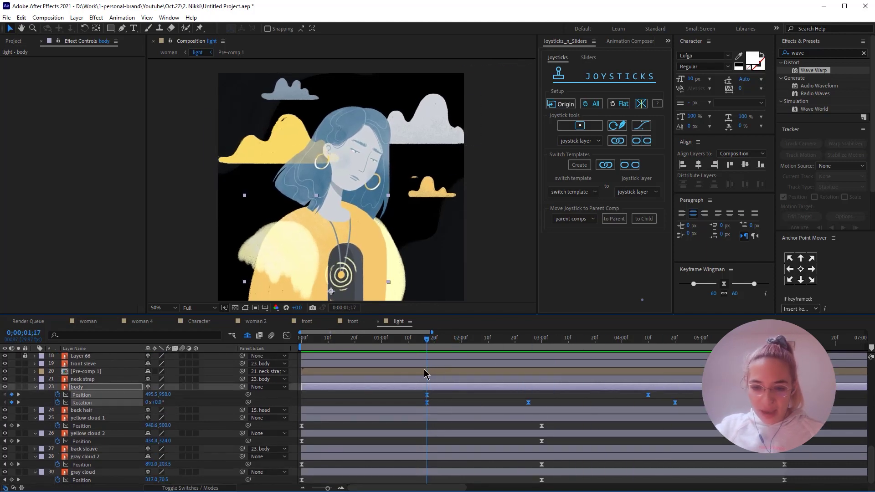
- Select the mouth layer and scrub from 0;00;01;16 to 0;00;03;13 to examine its movement and Position keyframes
{"action": "scroll", "coordinate": [430, 427], "scroll_direction": "up", "scroll_amount": 8}
{"action": "scroll", "coordinate": [431, 427], "scroll_direction": "up", "scroll_amount": 3}
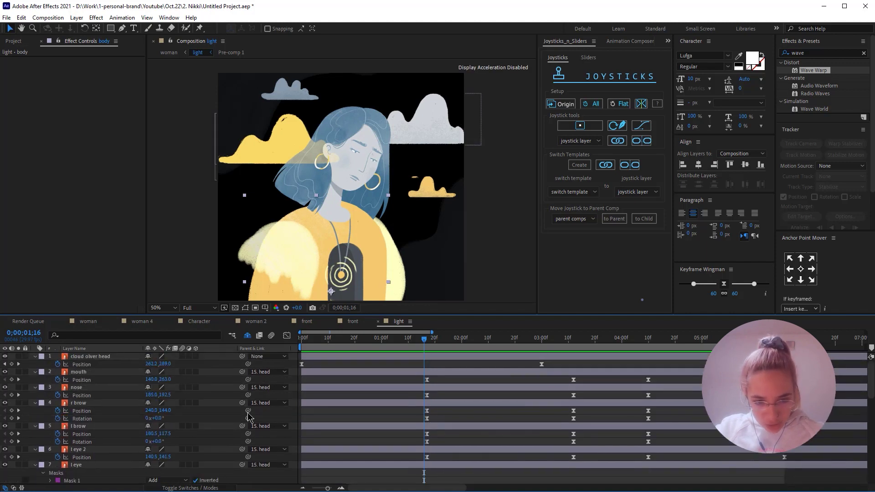
{"action": "left_click", "coordinate": [96, 363]}
{"action": "left_click", "coordinate": [93, 371]}
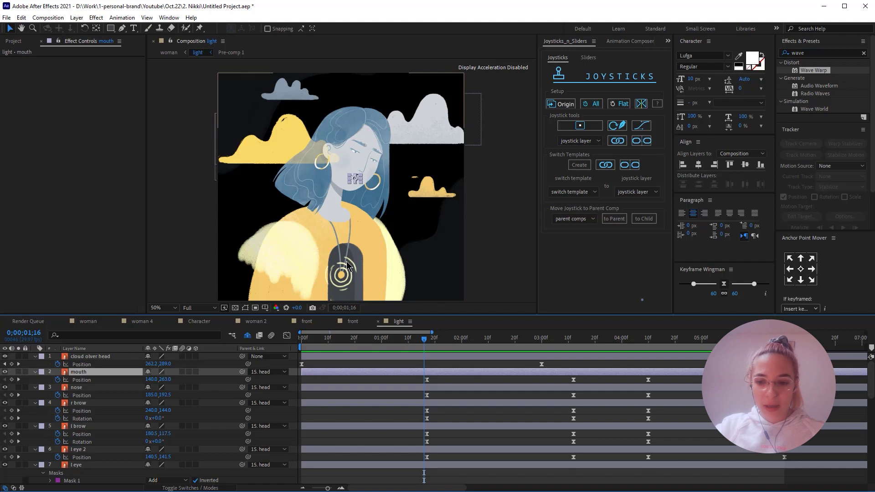
{"action": "scroll", "coordinate": [369, 160], "scroll_direction": "up", "scroll_amount": 1}
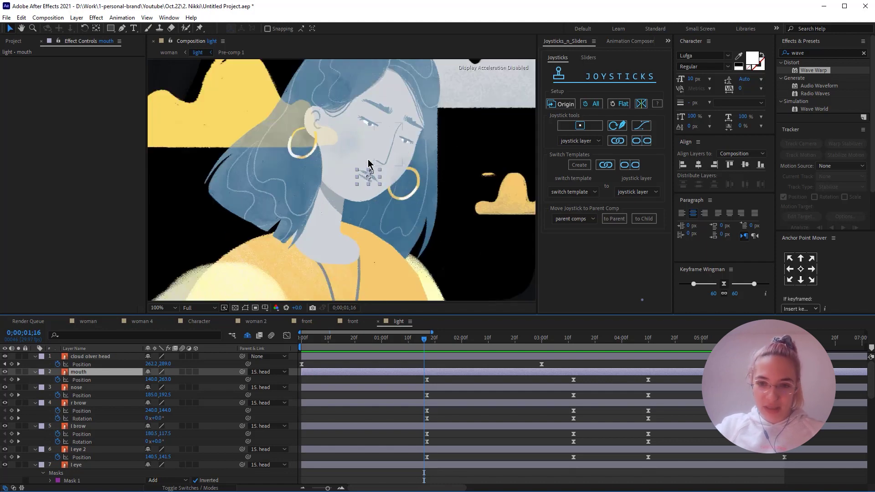
{"action": "left_click_drag", "start_coordinate": [441, 337], "coordinate": [559, 348]}
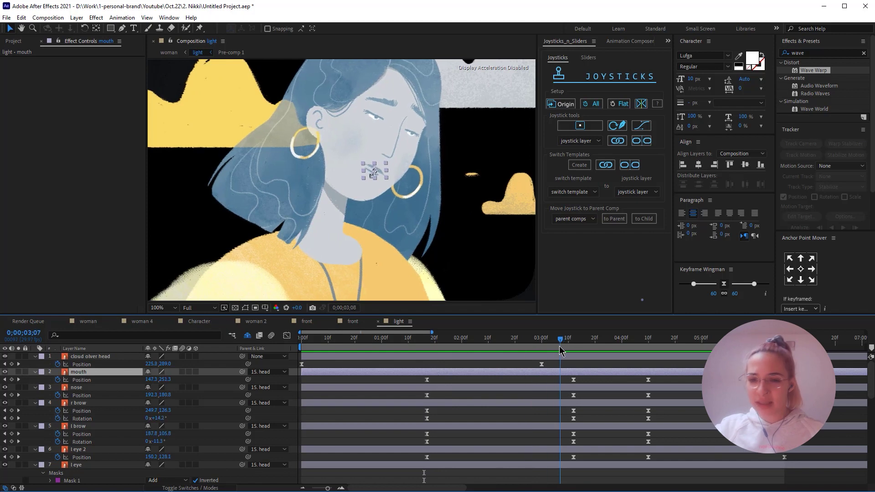
{"action": "left_click_drag", "start_coordinate": [557, 358], "coordinate": [576, 362]}
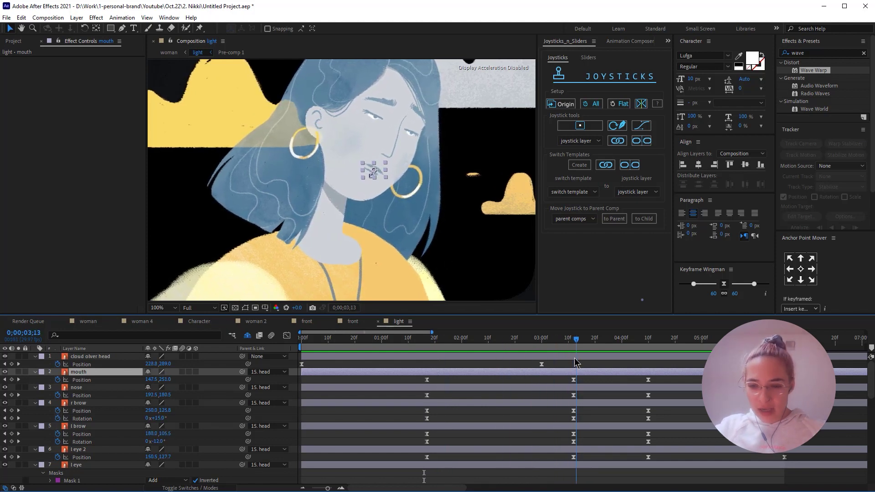
- Select the r brow, l eye 2, l eye and r eye 2 layers in turn to examine their keyframes around 0;00;03;12
{"action": "left_click", "coordinate": [421, 116]}
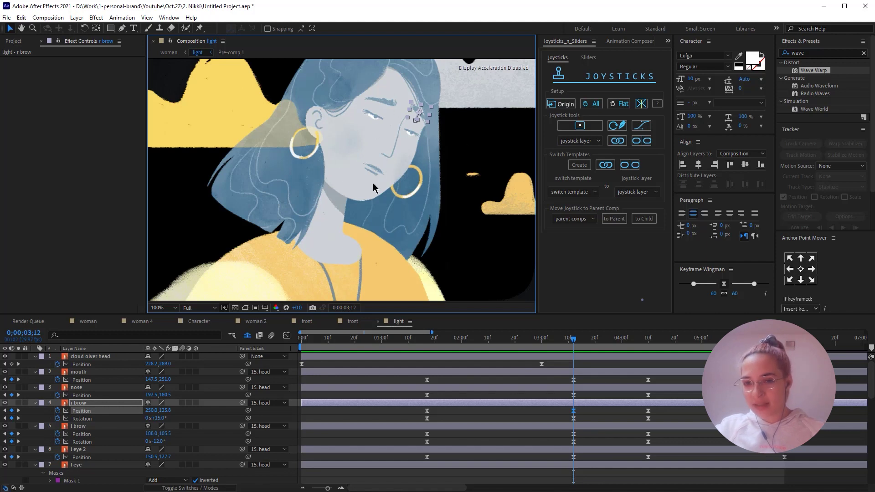
{"action": "left_click", "coordinate": [91, 457]}
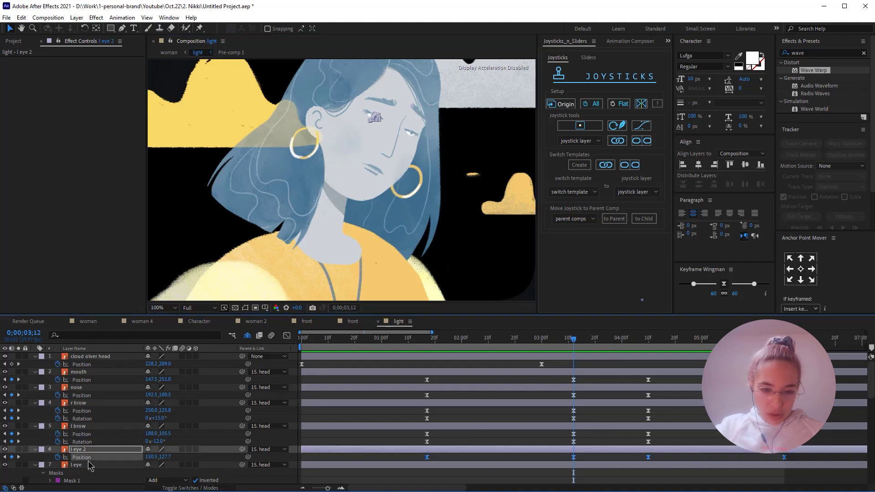
{"action": "left_click", "coordinate": [77, 464]}
{"action": "scroll", "coordinate": [557, 412], "scroll_direction": "down", "scroll_amount": 3}
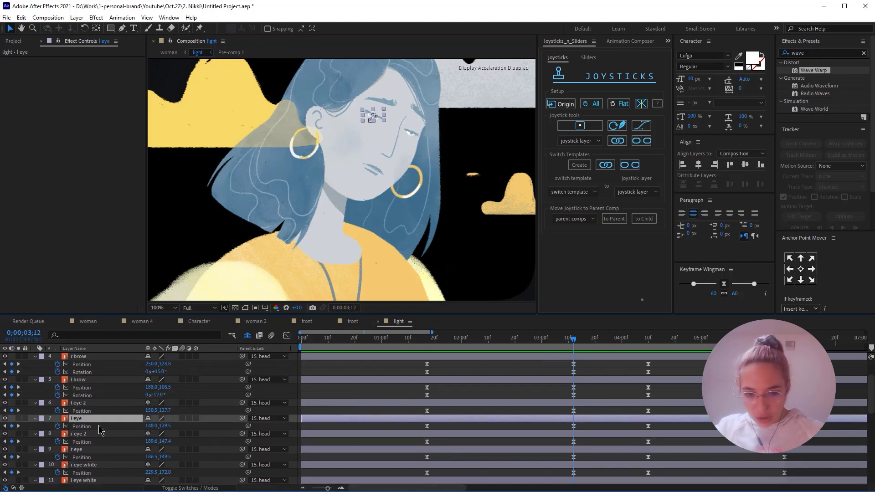
{"action": "left_click", "coordinate": [94, 436]}
{"action": "key", "text": "period"}
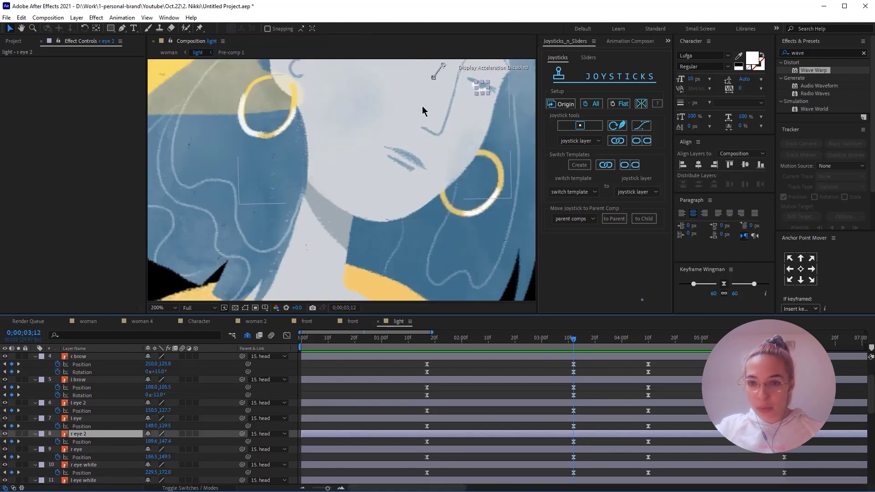
- Scrub the face close-up through 0;00;04;10 to 0;00;06;02 and select the head's first Position and Rotation keyframes
{"action": "left_click_drag", "start_coordinate": [460, 108], "coordinate": [425, 233]}
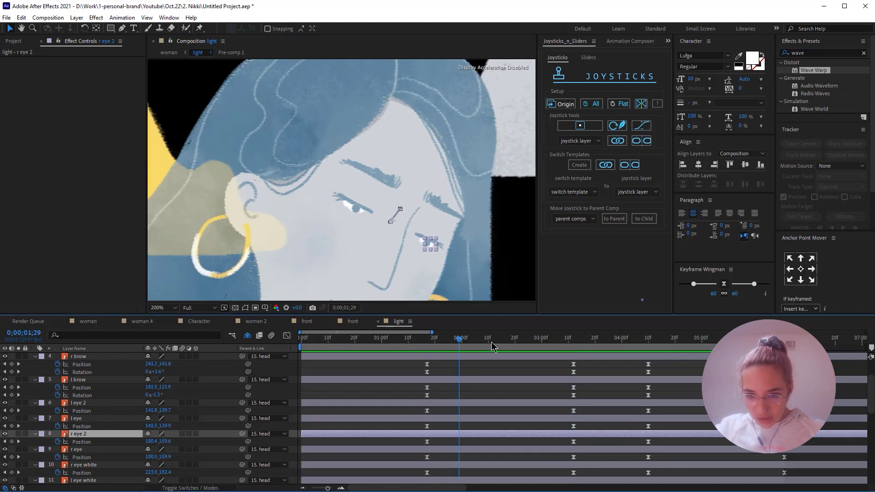
{"action": "left_click_drag", "start_coordinate": [616, 342], "coordinate": [648, 347]}
{"action": "scroll", "coordinate": [562, 378], "scroll_direction": "up", "scroll_amount": 2}
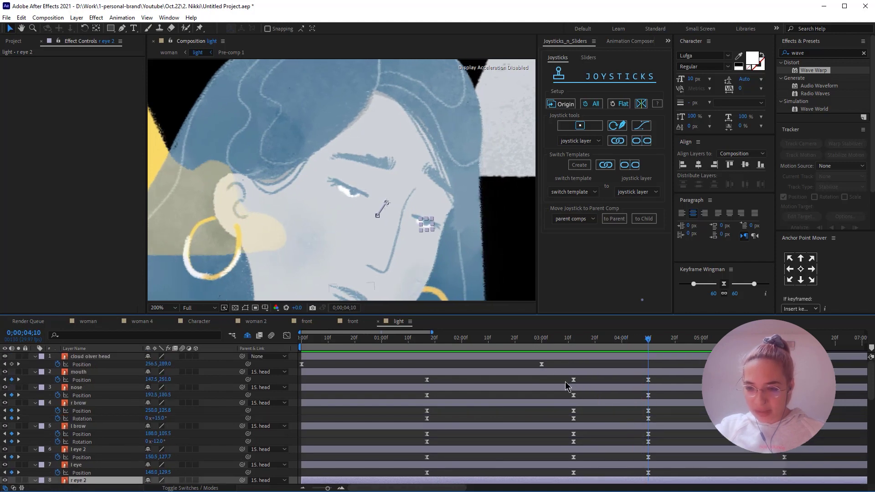
{"action": "left_click_drag", "start_coordinate": [560, 378], "coordinate": [778, 339]}
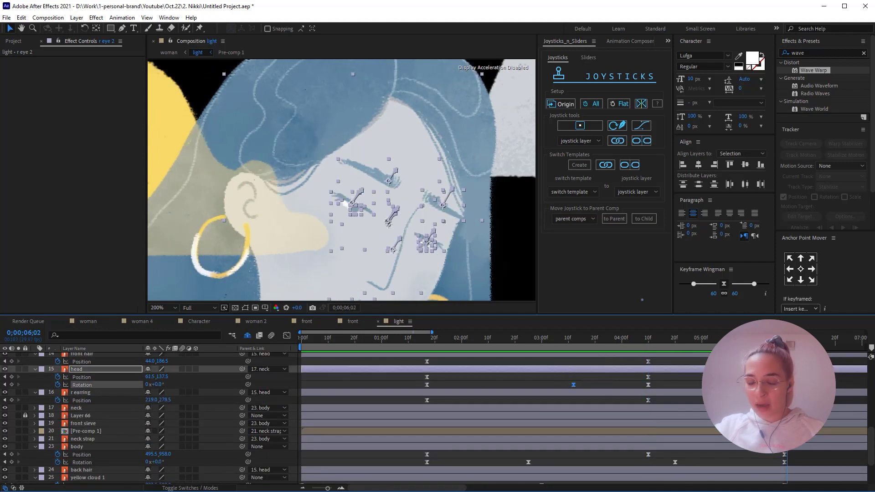
{"action": "left_click_drag", "start_coordinate": [442, 388], "coordinate": [402, 374]}
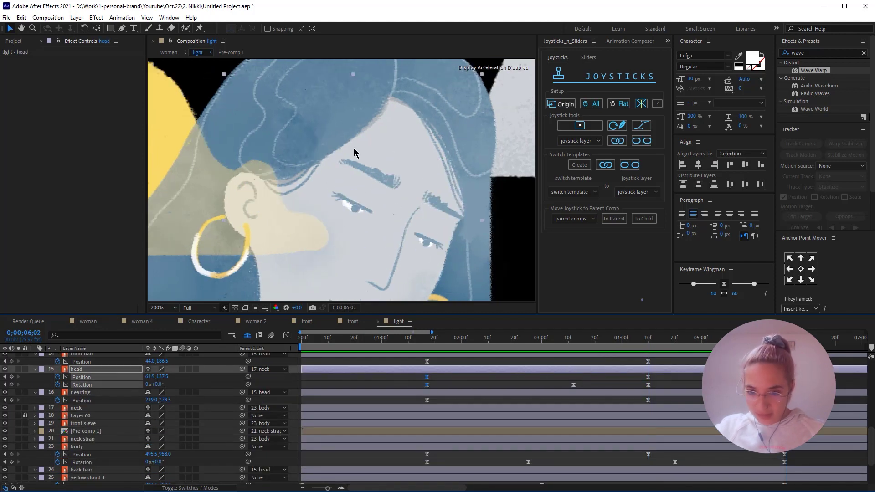
- Compare the [light] precomp at 0;00;00;00, 0;00;06;01 and 0;00;03;00 to examine how the character and clouds loop
{"action": "scroll", "coordinate": [353, 149], "scroll_direction": "down", "scroll_amount": 1}
{"action": "key", "text": "Home"}
{"action": "scroll", "coordinate": [312, 424], "scroll_direction": "down", "scroll_amount": 1}
{"action": "scroll", "coordinate": [336, 435], "scroll_direction": "down", "scroll_amount": 1}
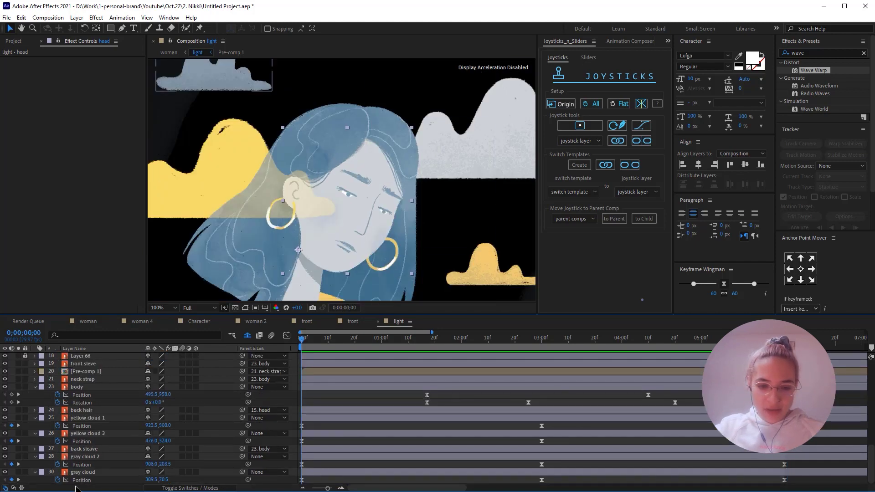
{"action": "scroll", "coordinate": [92, 441], "scroll_direction": "up", "scroll_amount": 6}
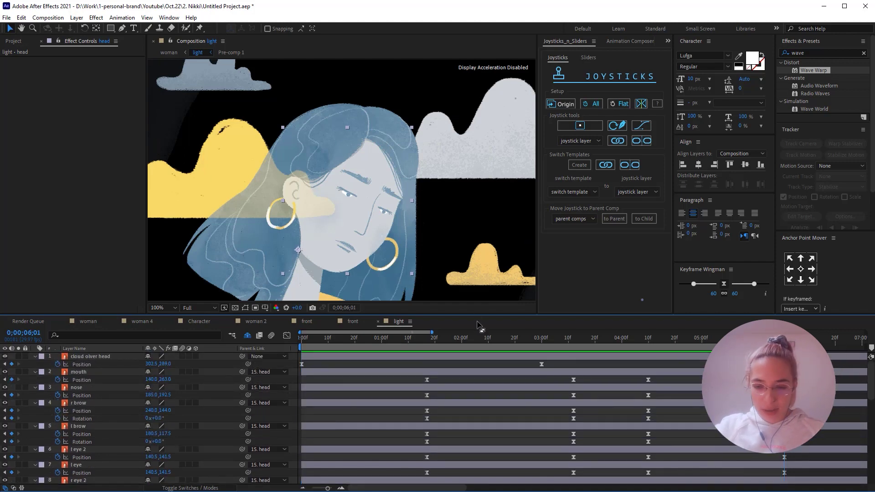
{"action": "left_click", "coordinate": [542, 342]}
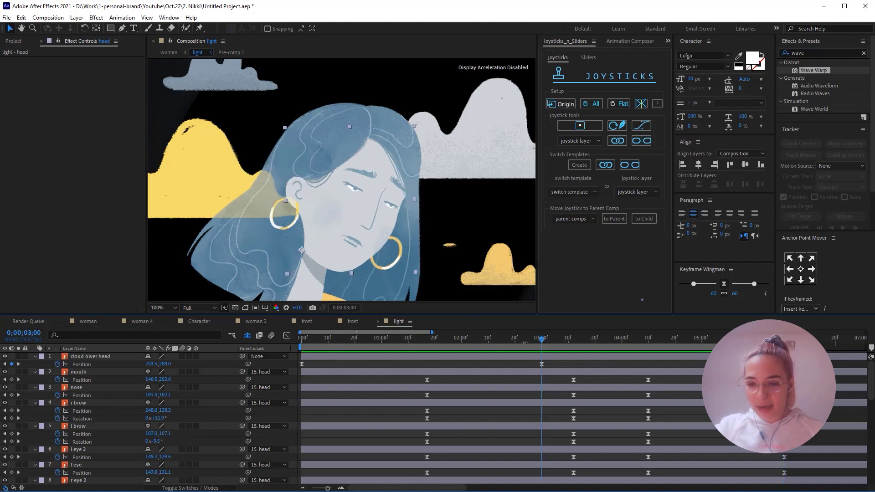
{"action": "key", "text": "comma"}
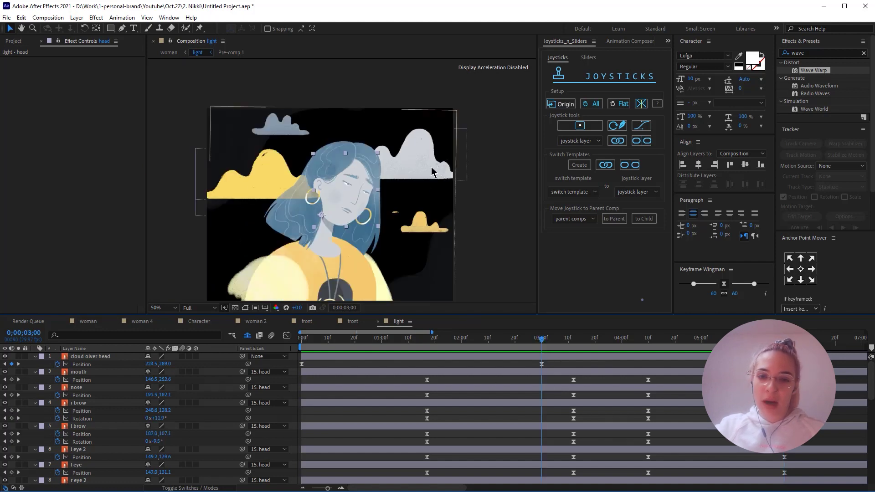
- Select the cloud layers in turn, then preview the cloud movement from 0;00;03;04 to 0;00;06;00
{"action": "left_click", "coordinate": [419, 356]}
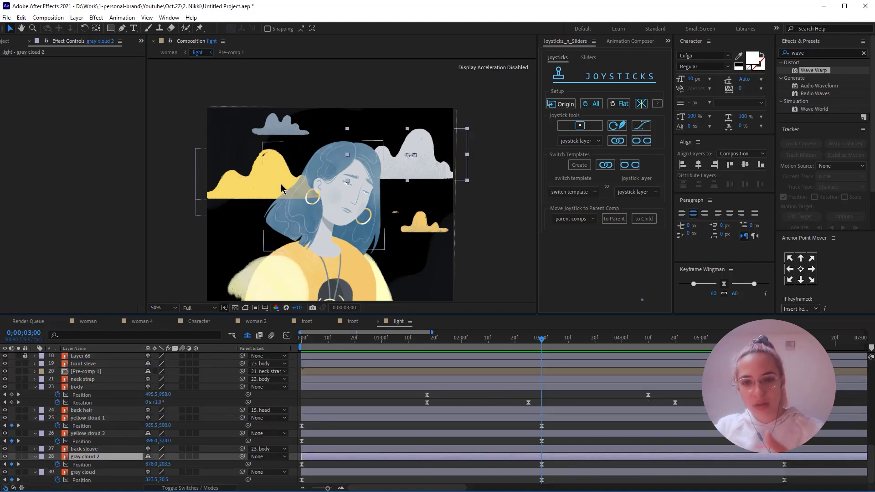
{"action": "left_click", "coordinate": [261, 177]}
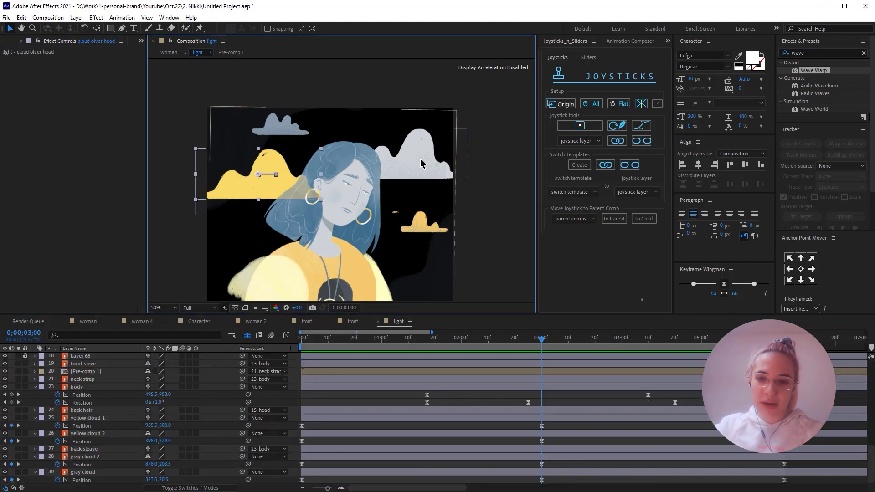
{"action": "left_click", "coordinate": [420, 159]}
{"action": "left_click", "coordinate": [553, 340]}
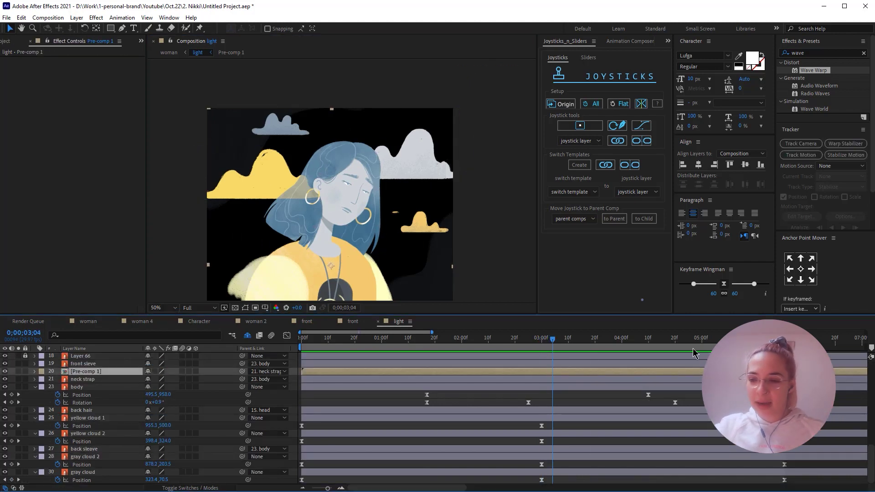
{"action": "key", "text": "space"}
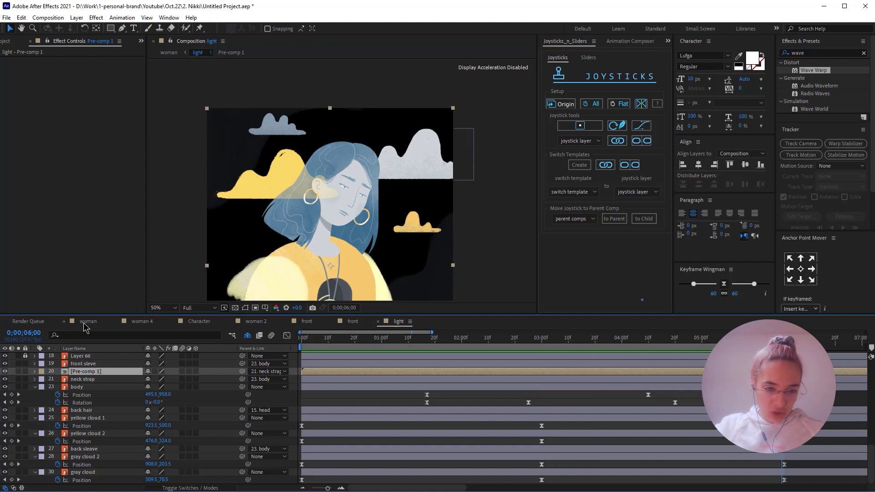
- Switch to the woman composition, select the upper [dark] layer and briefly solo it
{"action": "left_click", "coordinate": [85, 327]}
{"action": "scroll", "coordinate": [83, 410], "scroll_direction": "up", "scroll_amount": 5}
{"action": "left_click", "coordinate": [83, 395]}
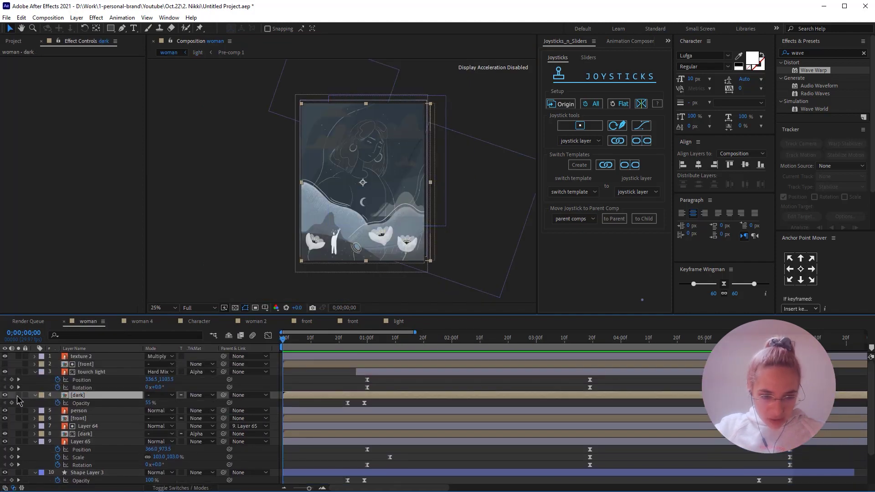
{"action": "left_click", "coordinate": [18, 395]}
{"action": "left_click", "coordinate": [18, 395]}
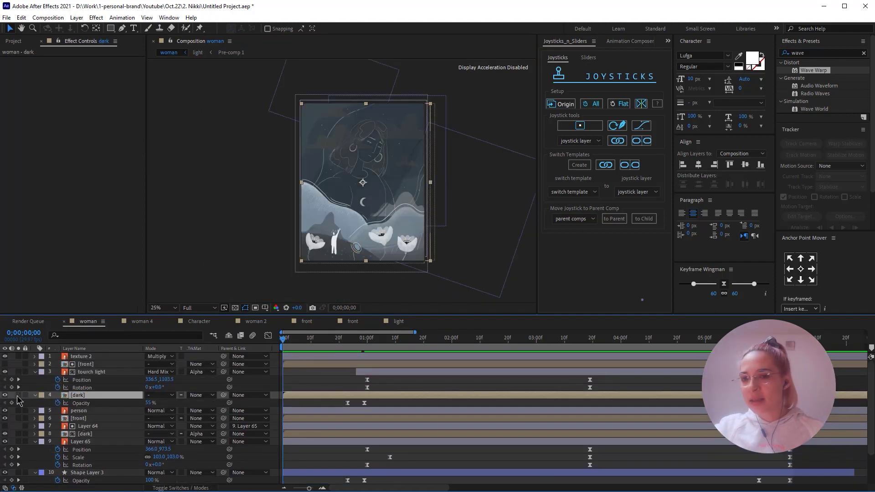
- Open the [dark] precomp and examine the layer switches and the Fill effect on the [light 3] layer
{"action": "double_click", "coordinate": [351, 155]}
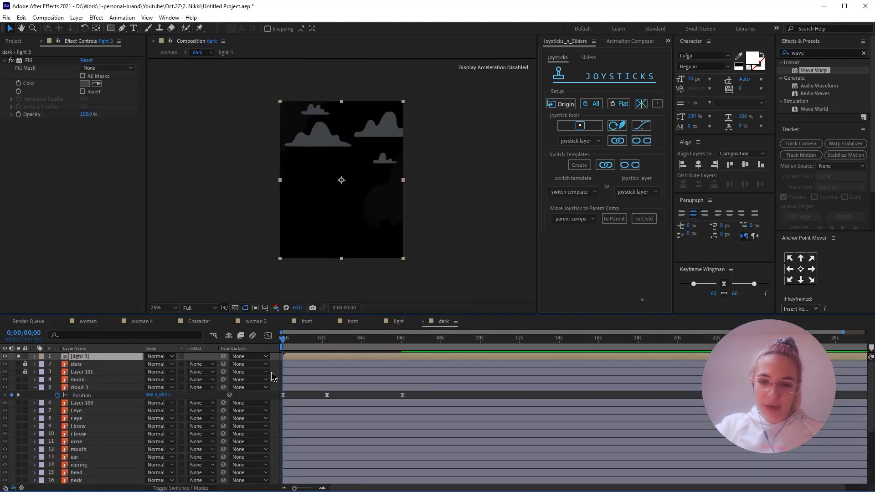
{"action": "left_click", "coordinate": [180, 488]}
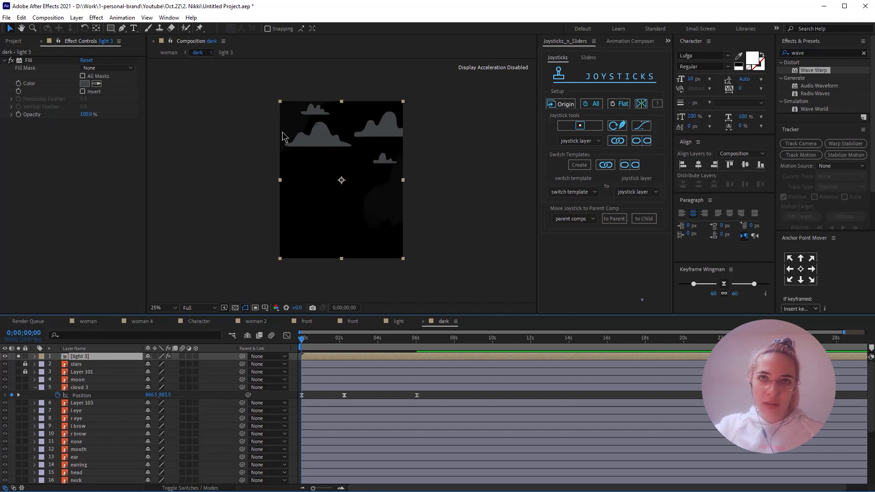
{"action": "left_click", "coordinate": [31, 65]}
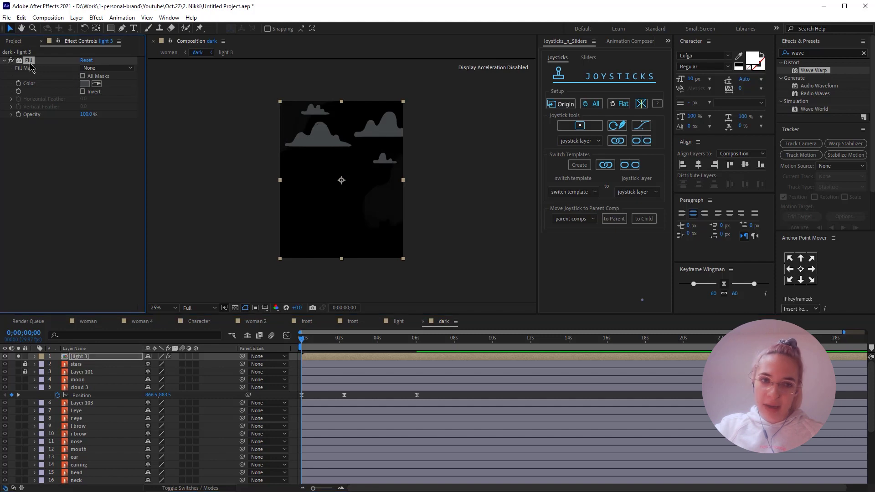
- Return to the woman composition and scrub from 0;00;00;04 past 0;00;03;15 to examine the alpha-matted [dark] layer during the light reveal
{"action": "left_click", "coordinate": [89, 322]}
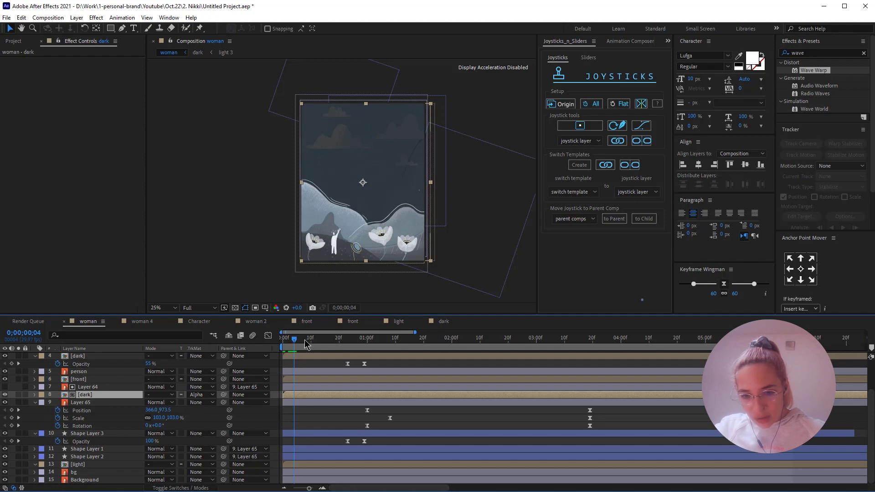
{"action": "left_click_drag", "start_coordinate": [321, 338], "coordinate": [378, 342]}
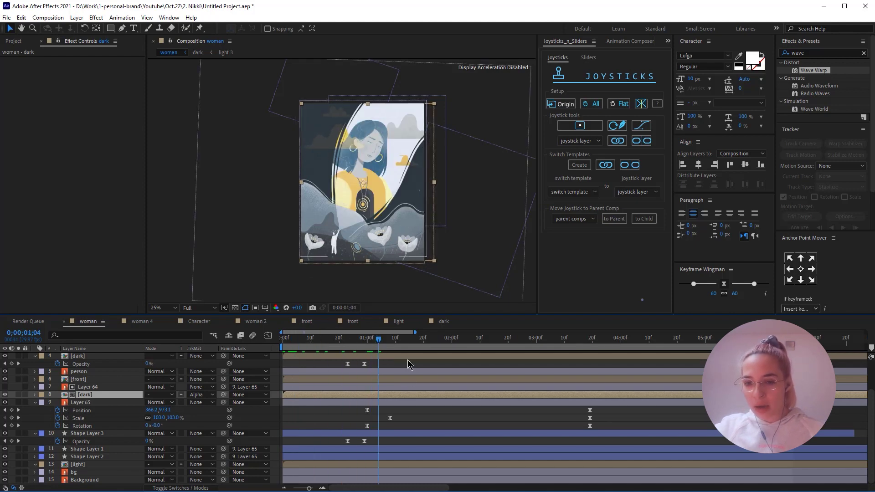
{"action": "left_click_drag", "start_coordinate": [365, 338], "coordinate": [509, 346]}
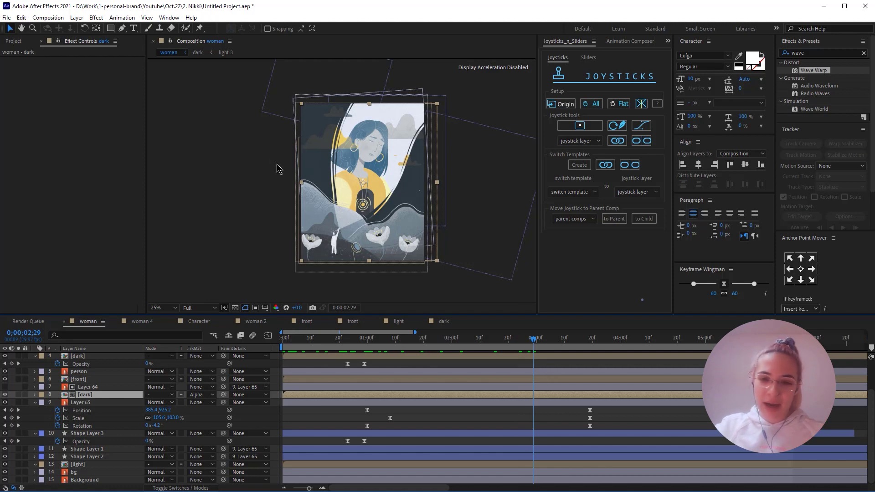
{"action": "key", "text": "space"}
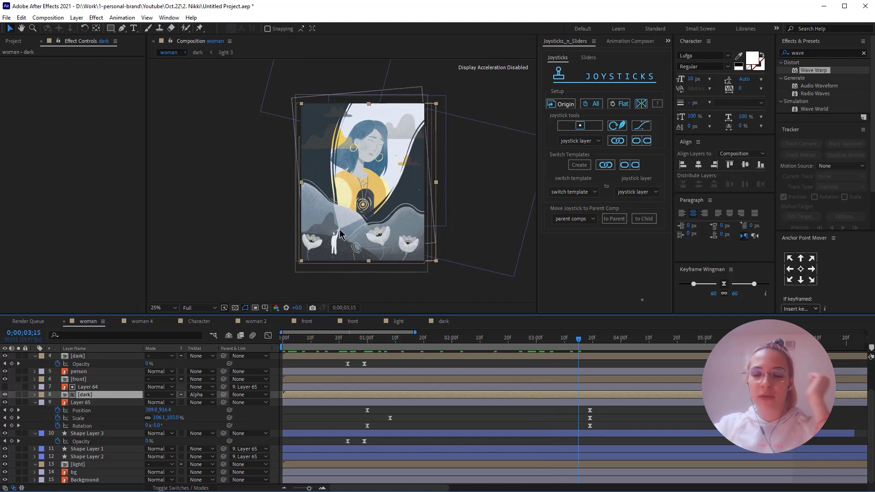
{"action": "left_click_drag", "start_coordinate": [580, 344], "coordinate": [777, 343]}
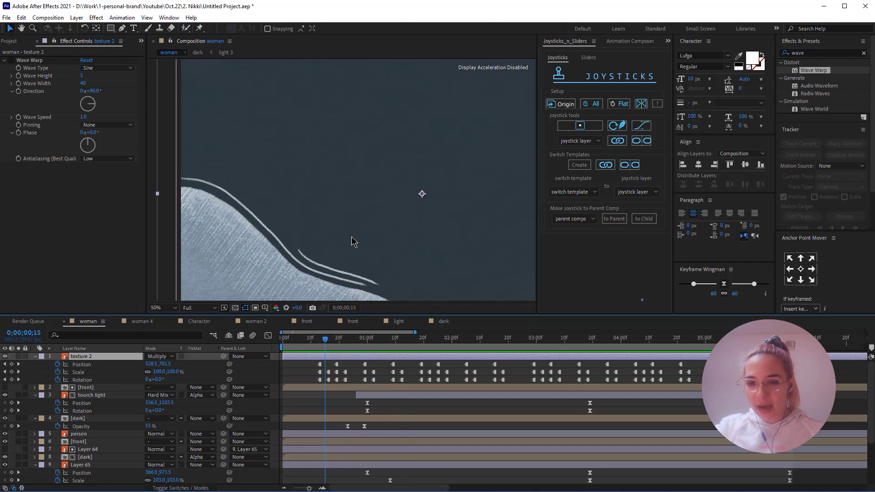
- Examine the texture 2 layer's transform keyframes between 0;00;00;13 and 0;00;00;16, selecting all its Scale keyframes and then deselecting them
{"action": "scroll", "coordinate": [351, 242], "scroll_direction": "down", "scroll_amount": 2}
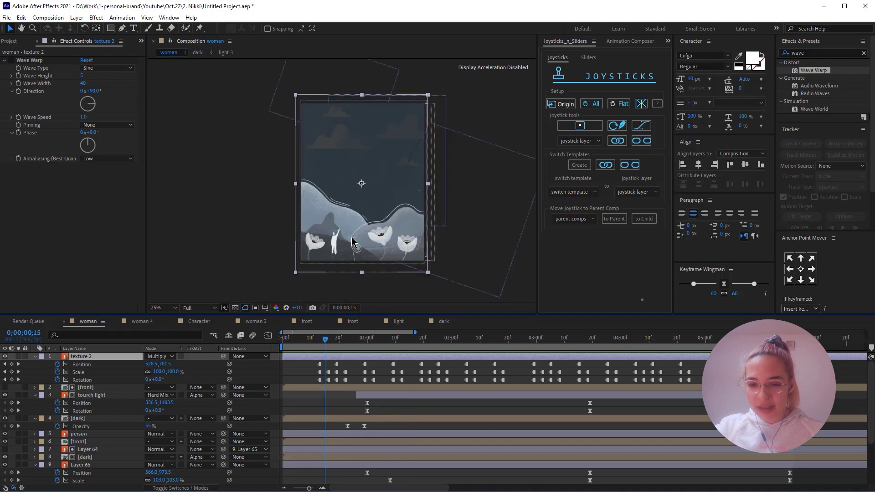
{"action": "left_click", "coordinate": [320, 341]}
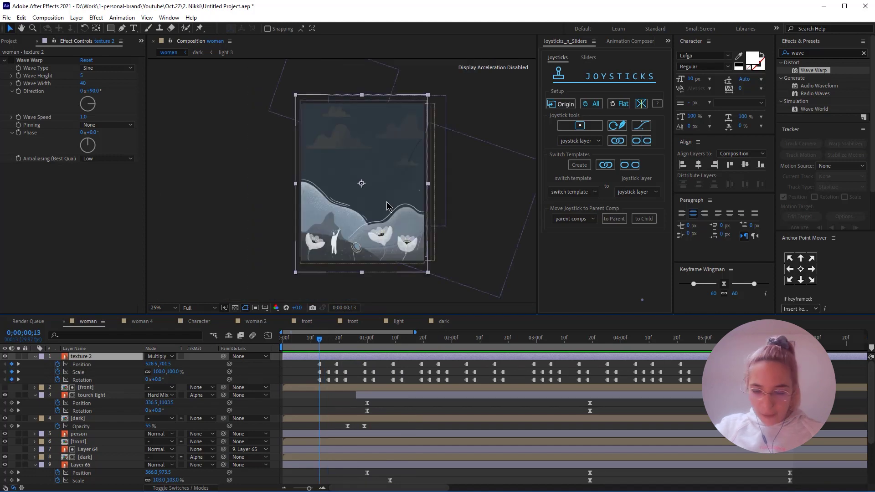
{"action": "key", "text": "period"}
{"action": "left_click", "coordinate": [327, 341]}
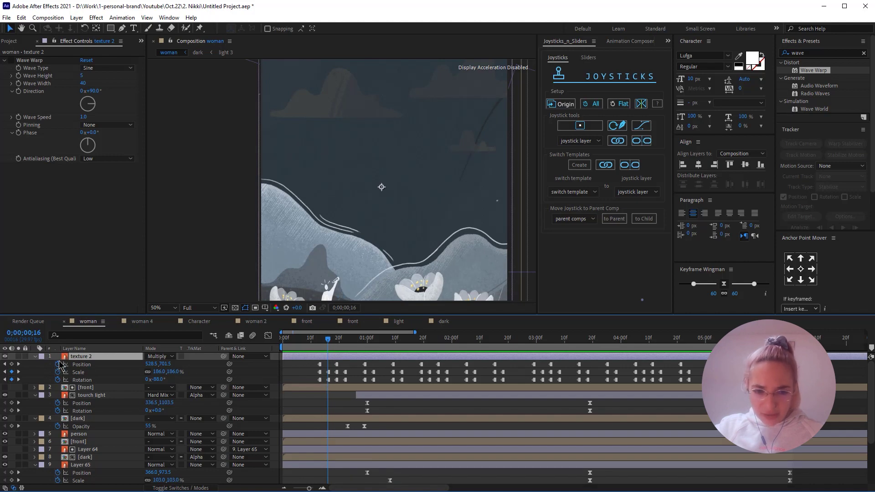
{"action": "left_click", "coordinate": [109, 372]}
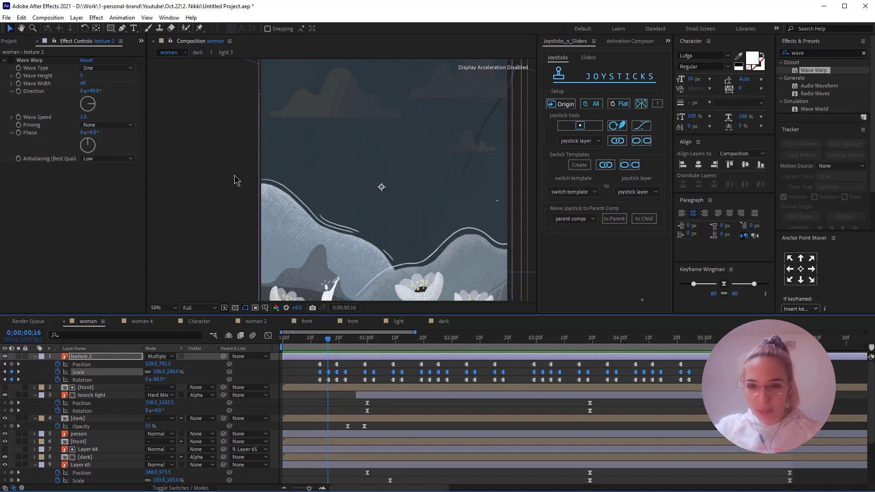
{"action": "key", "text": "comma"}
{"action": "key", "text": "comma"}
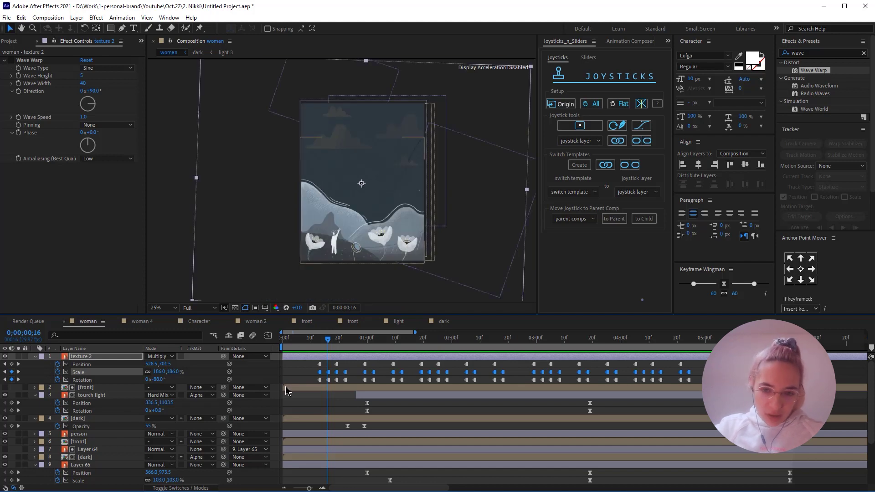
{"action": "left_click", "coordinate": [299, 373]}
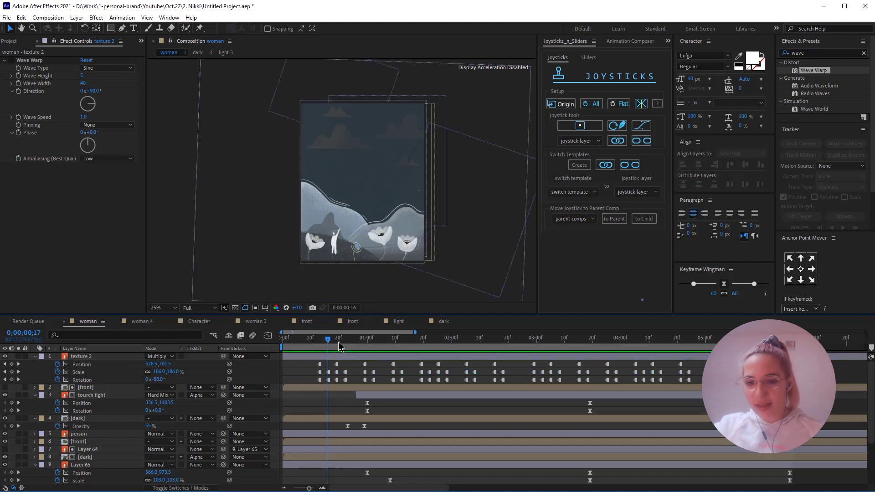
- Preview the composition from 0;00;00;11 and inspect the animated texture close up over the woman and hills
{"action": "left_click_drag", "start_coordinate": [338, 342], "coordinate": [313, 357]}
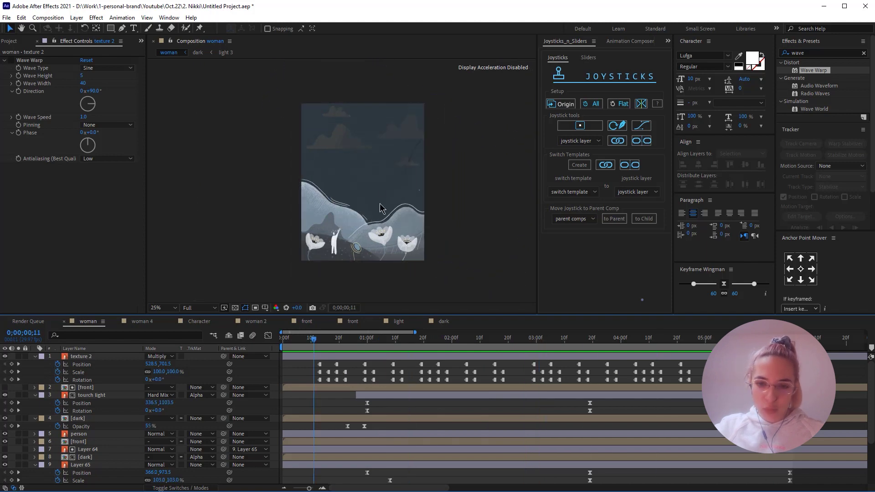
{"action": "scroll", "coordinate": [380, 182], "scroll_direction": "up", "scroll_amount": 2}
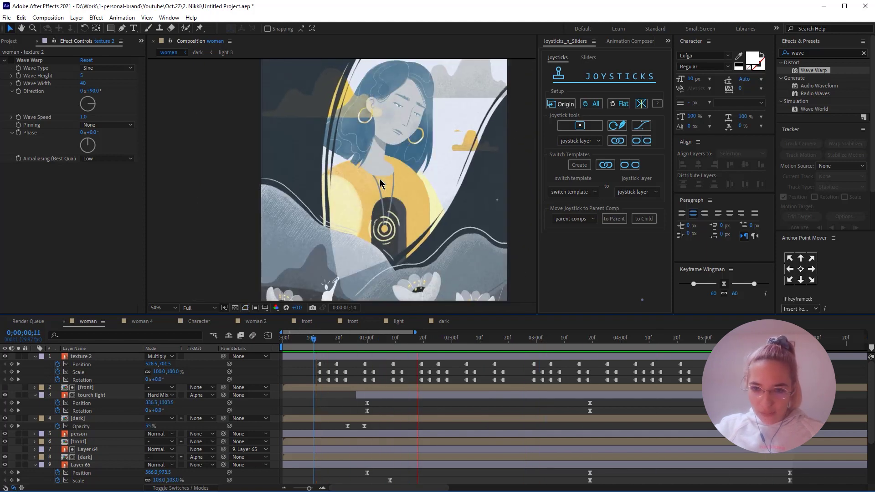
{"action": "scroll", "coordinate": [381, 182], "scroll_direction": "up", "scroll_amount": 2}
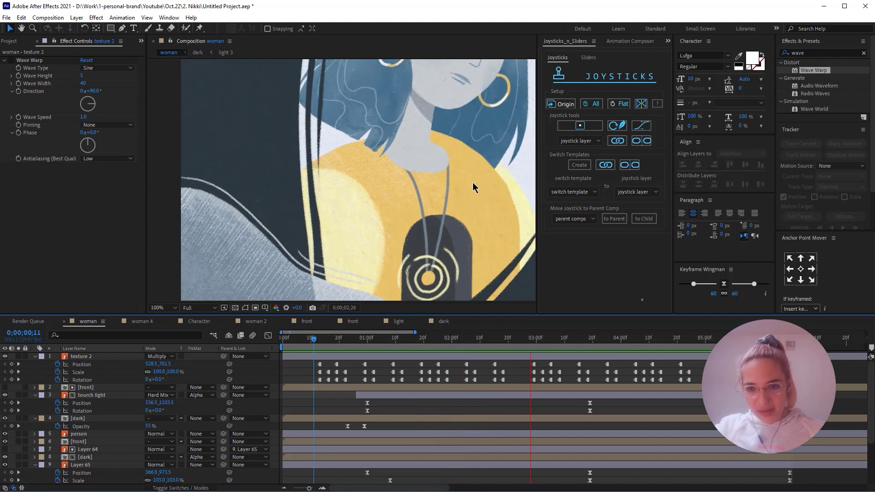
{"action": "scroll", "coordinate": [472, 182], "scroll_direction": "down", "scroll_amount": 4}
{"action": "scroll", "coordinate": [348, 148], "scroll_direction": "up", "scroll_amount": 2}
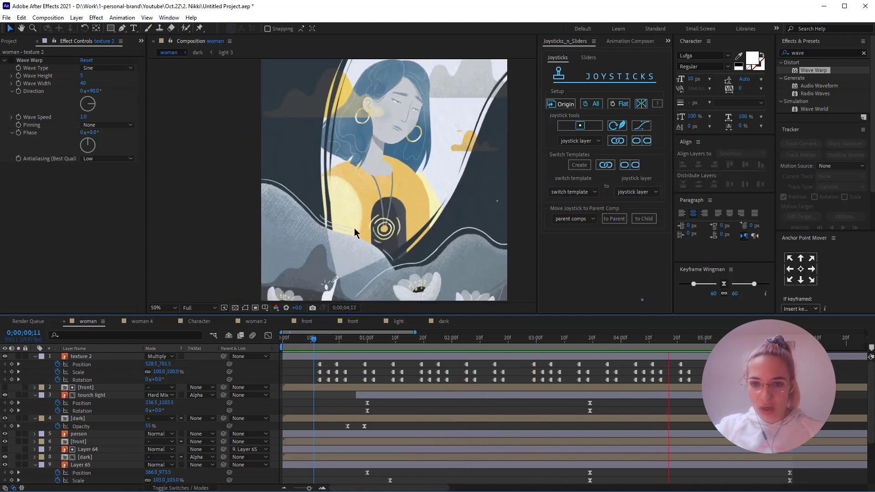
- Duplicate the texture 2 layer, remove the Position, Scale and Rotation keyframes from the original, and briefly solo it
{"action": "left_click", "coordinate": [97, 358]}
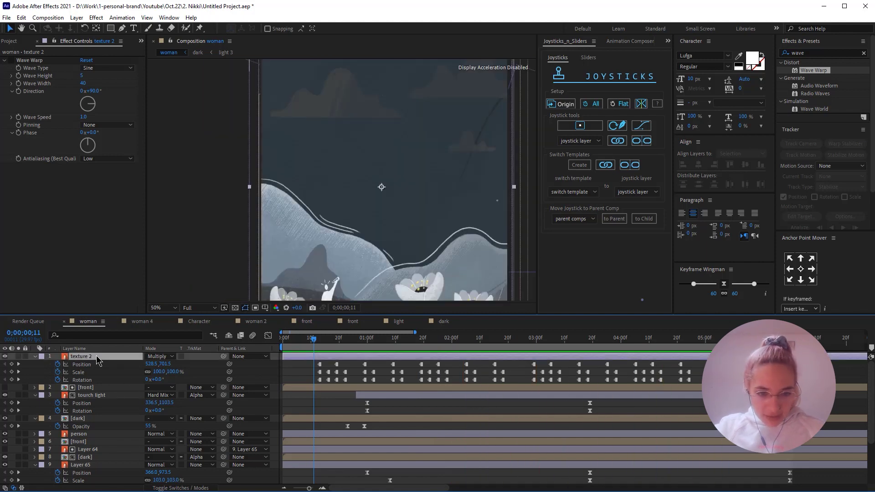
{"action": "key", "text": "ctrl+d"}
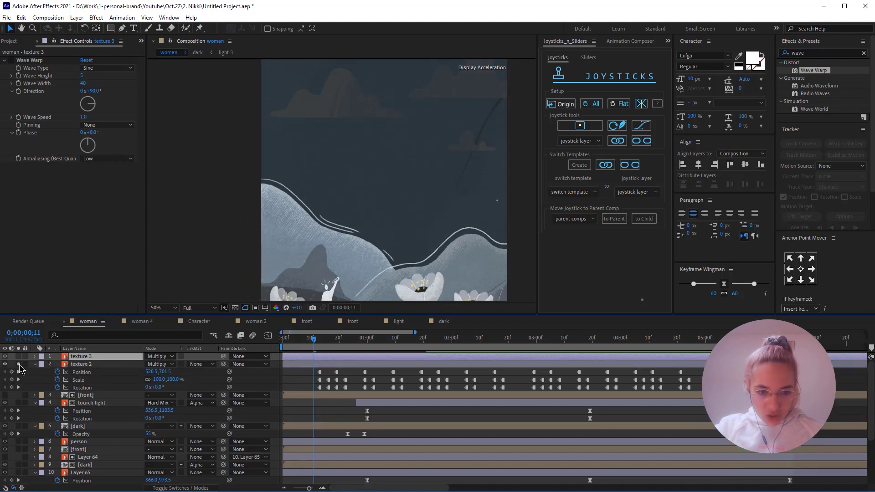
{"action": "left_click_drag", "start_coordinate": [57, 372], "coordinate": [59, 396]}
{"action": "left_click", "coordinate": [19, 364]}
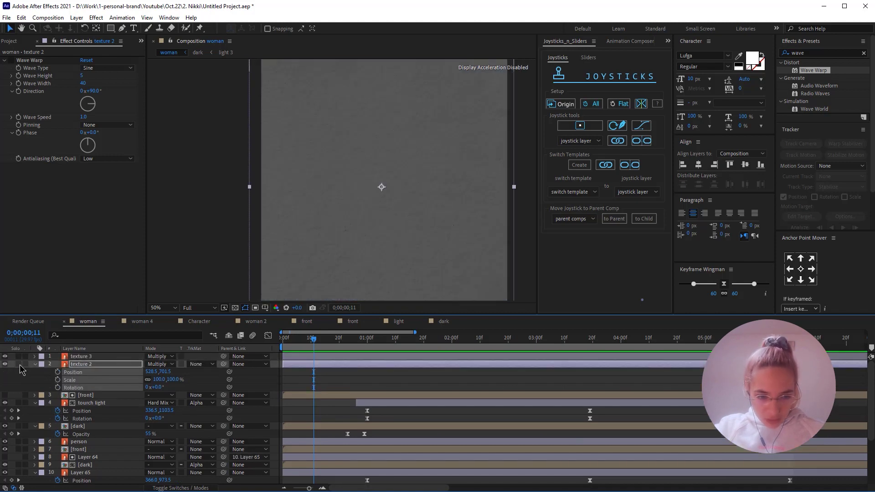
{"action": "left_click", "coordinate": [20, 365]}
- Preview the static texture 2 with texture 3 hidden, then swap their visibility and preview the animated texture 3
{"action": "key", "text": "space"}
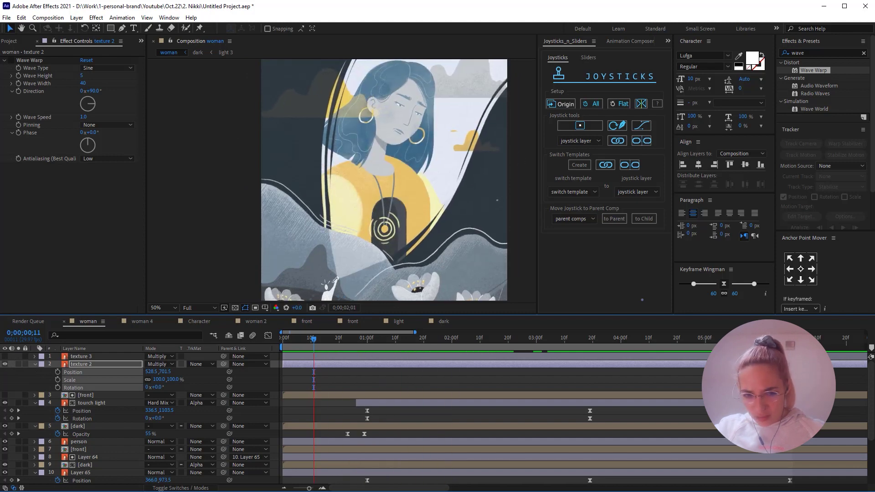
{"action": "key", "text": "space"}
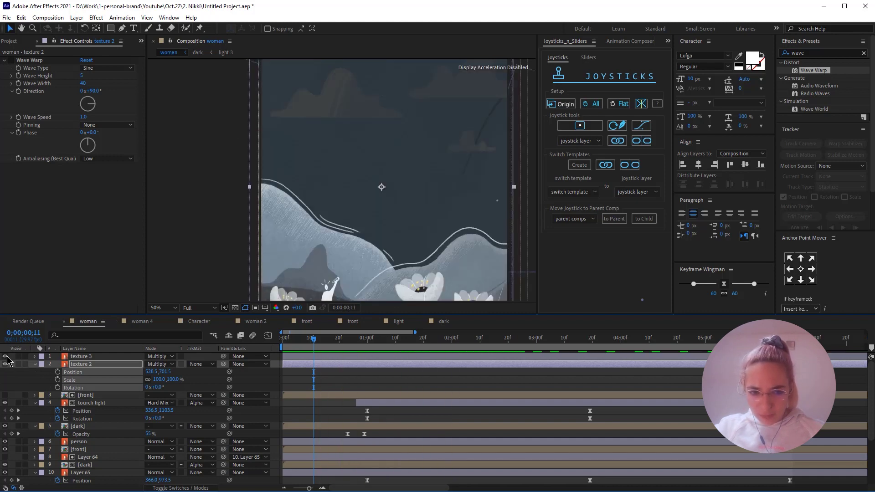
{"action": "left_click", "coordinate": [7, 363]}
{"action": "key", "text": "space"}
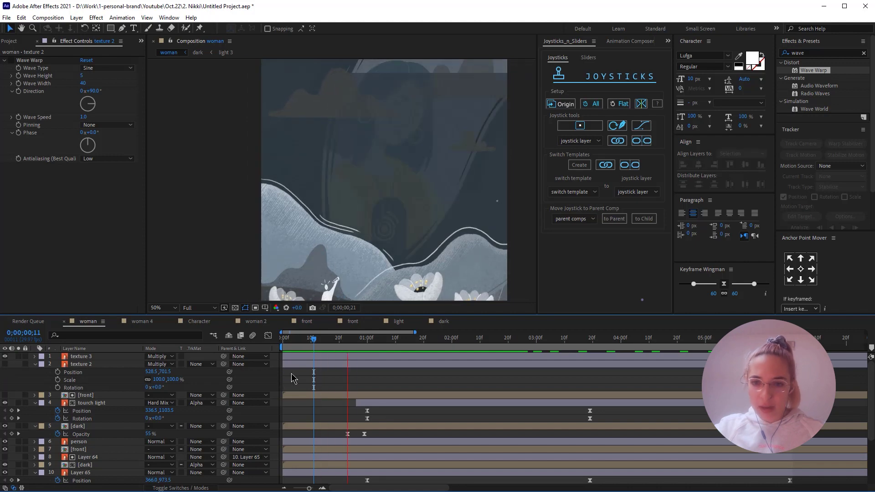
{"action": "key", "text": "comma"}
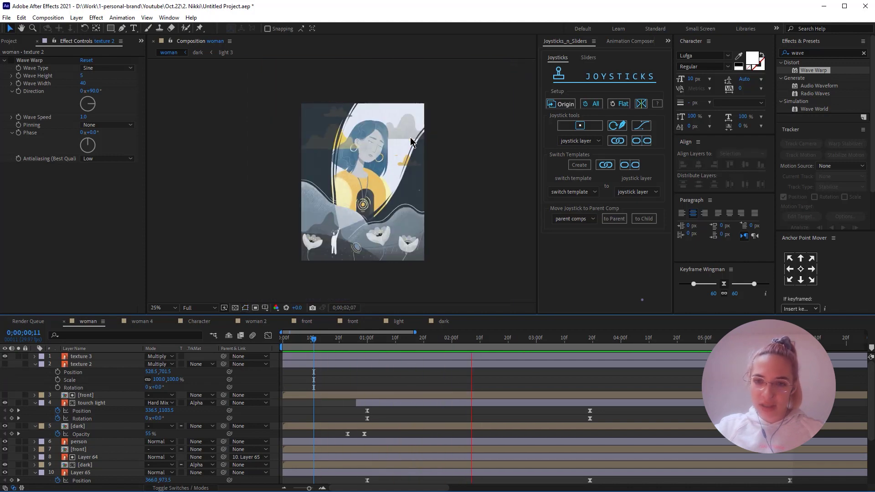